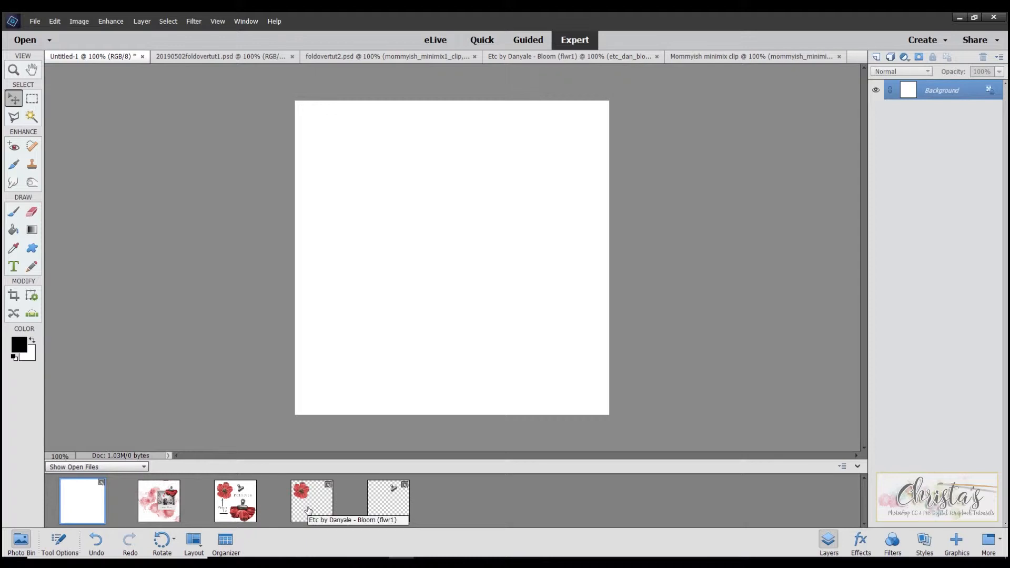
# - Copy the metal clip and the red flower from their open documents onto the blank white page, with the clip above and beside the flower
pyautogui.click(307, 500)
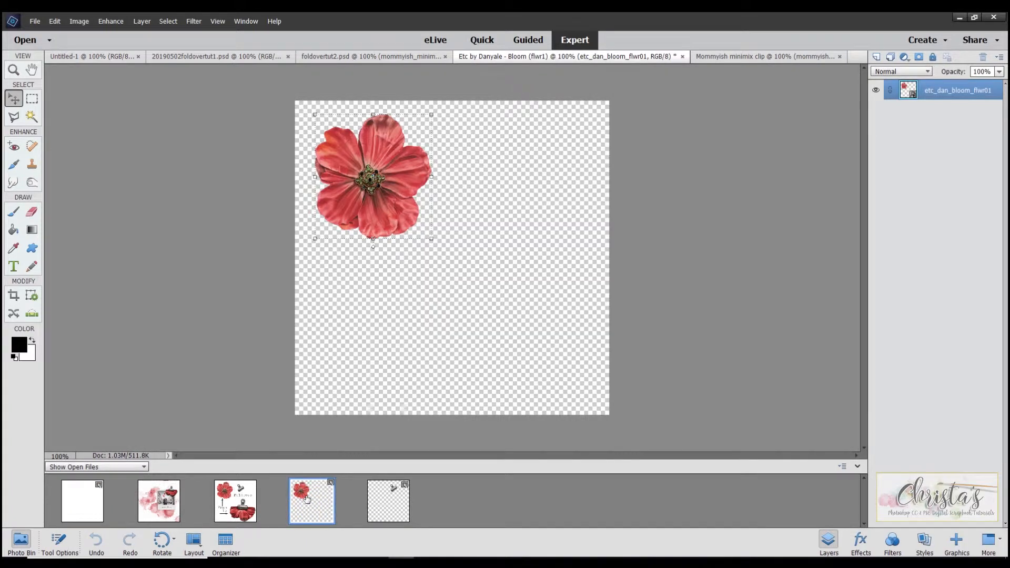
pyautogui.click(387, 507)
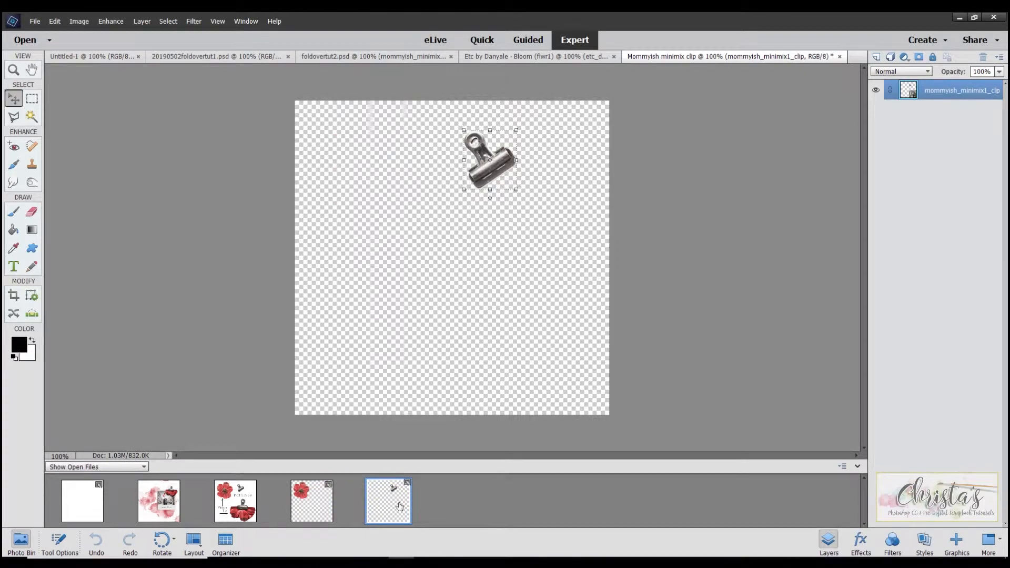
pyautogui.click(81, 500)
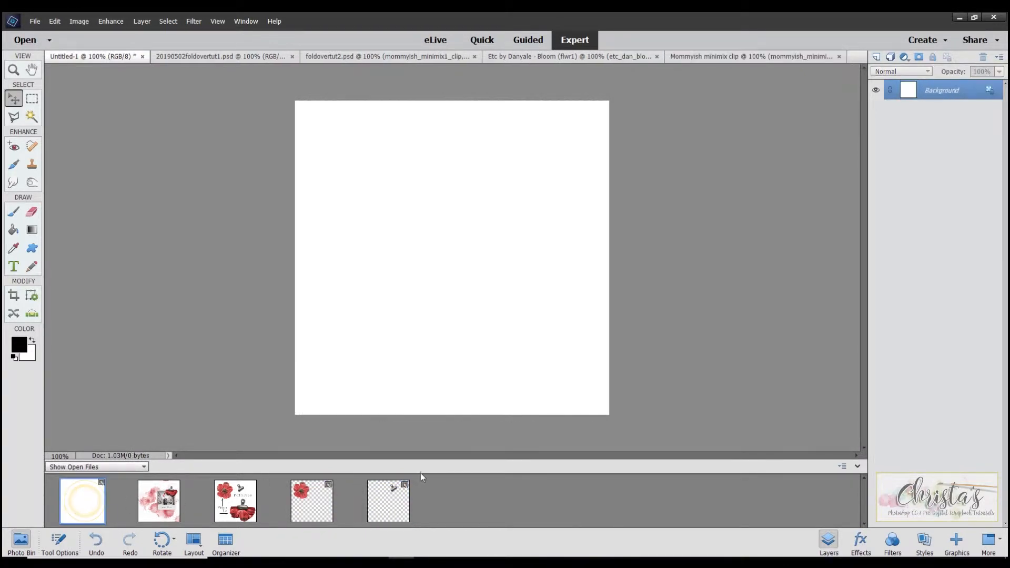
pyautogui.moveTo(394, 492); pyautogui.dragTo(376, 195)
pyautogui.moveTo(458, 263); pyautogui.dragTo(389, 193)
pyautogui.moveTo(311, 499); pyautogui.dragTo(503, 258)
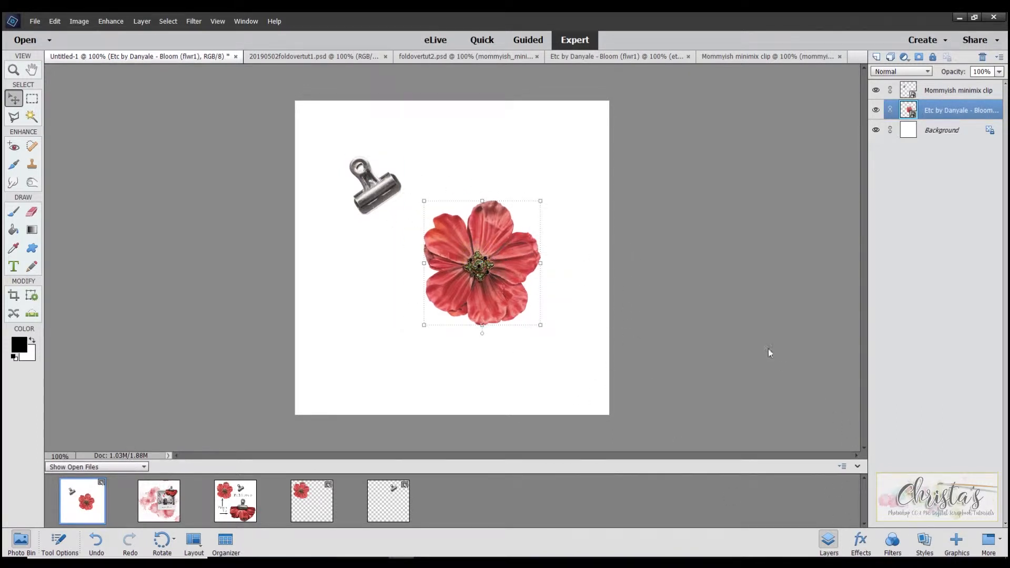
# - Simplify both the flower layer and the clip layer
pyautogui.rightClick(929, 112)
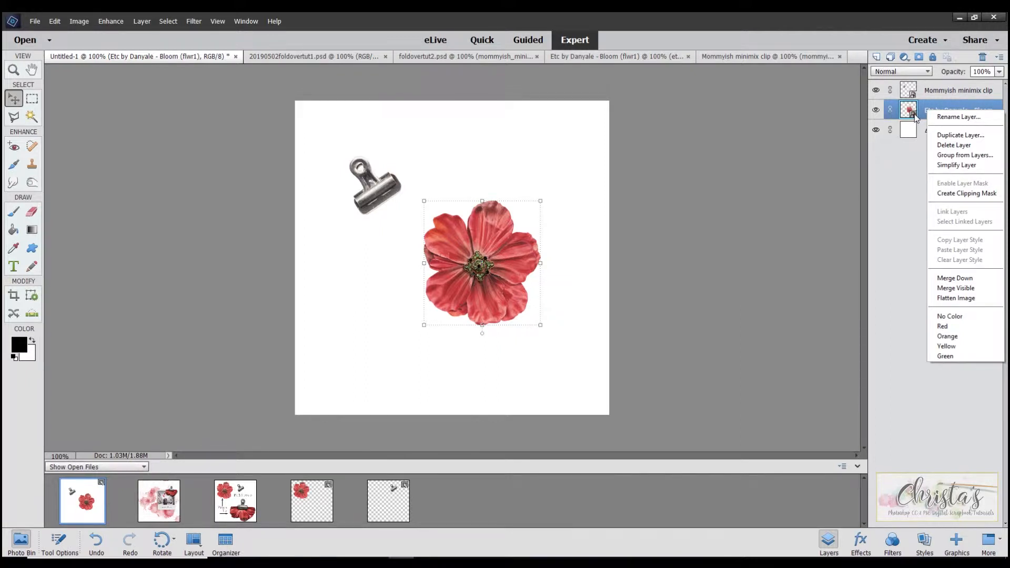
pyautogui.click(956, 164)
pyautogui.click(933, 95)
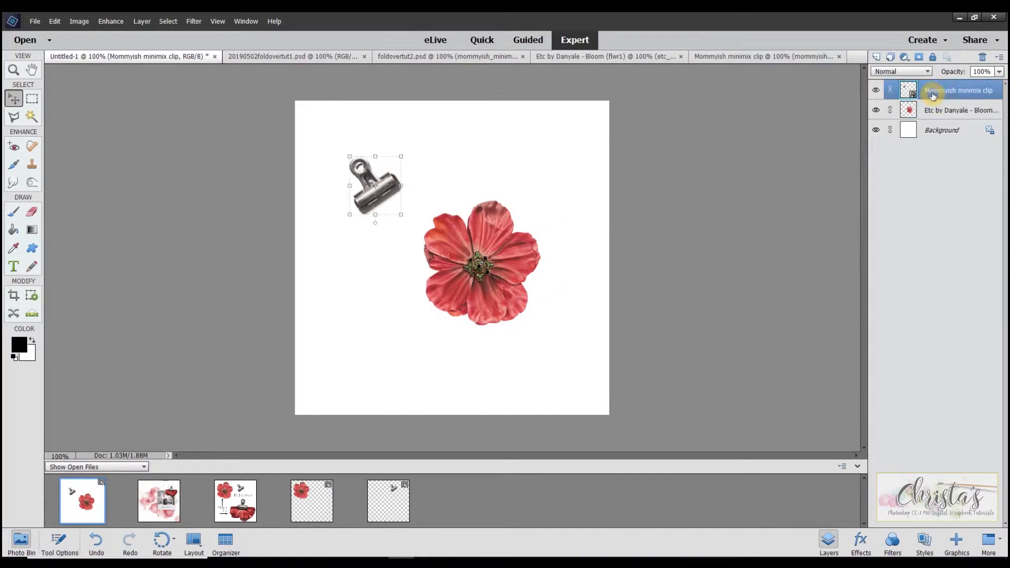
pyautogui.rightClick(933, 95)
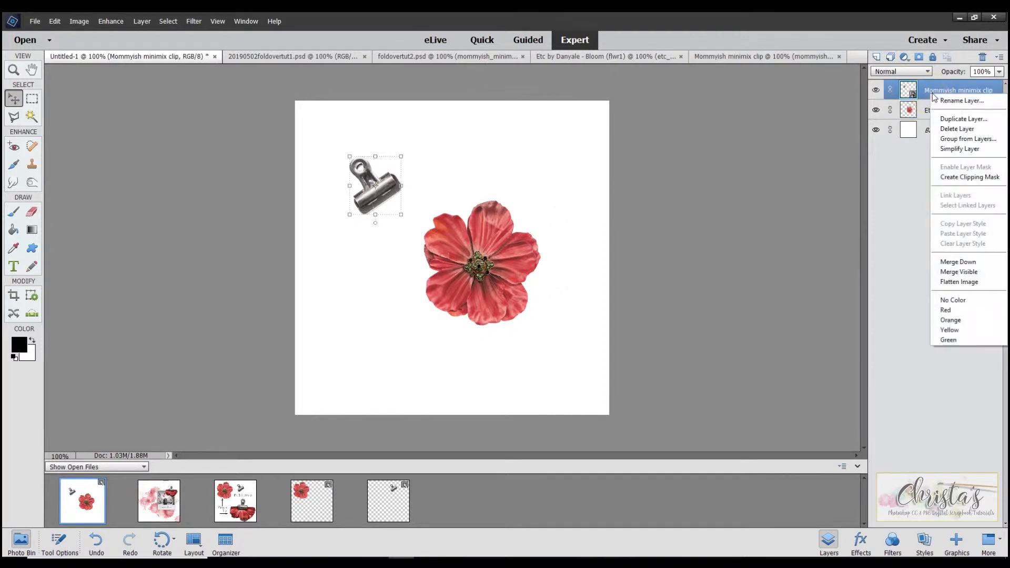
pyautogui.click(953, 150)
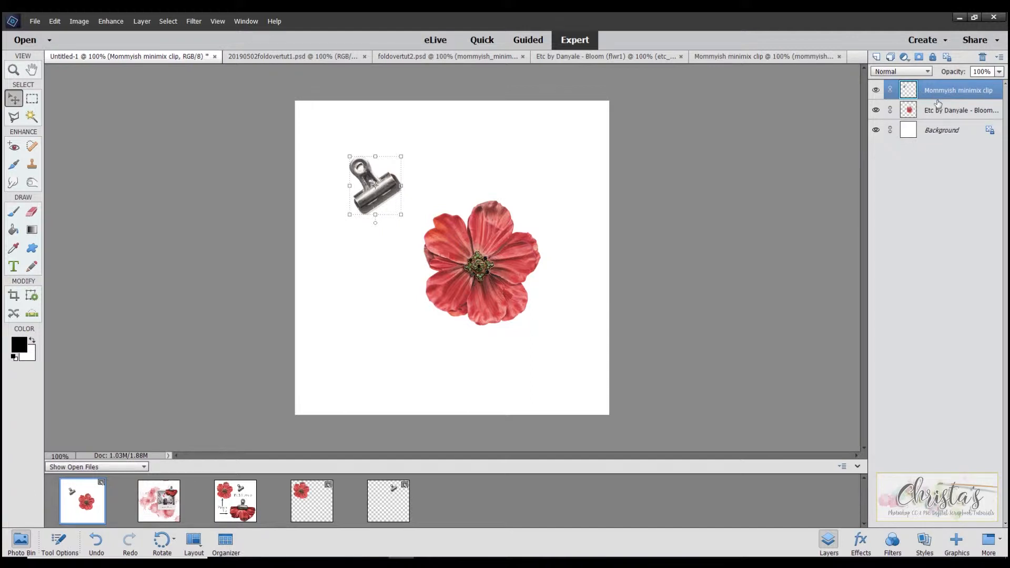
# - On the flower layer, draw an unfeathered rectangular marquee around the flower's upper half, about 57.5% wide and 24.7% high
pyautogui.click(485, 234)
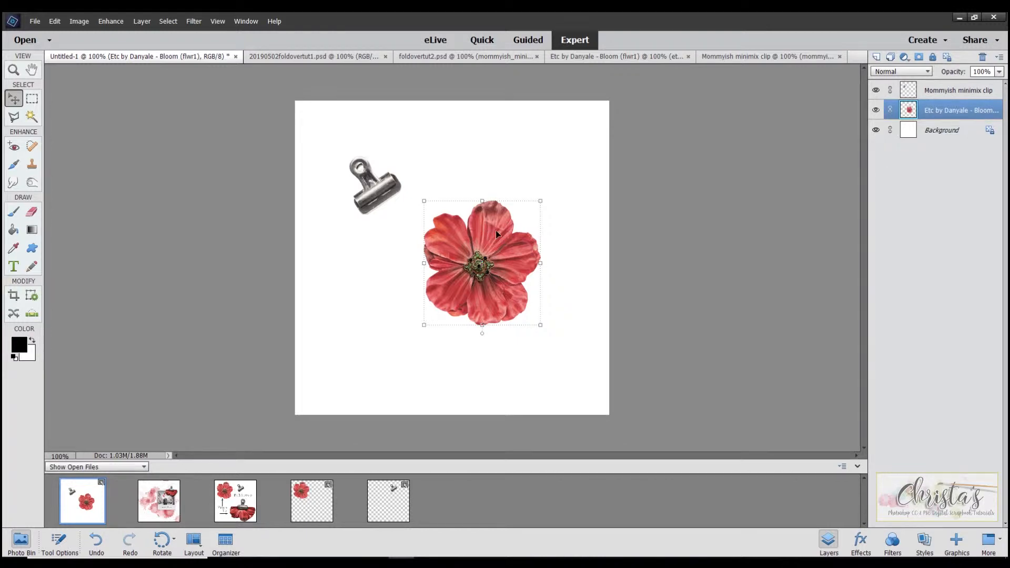
pyautogui.scroll(3, 555, 251)
pyautogui.scroll(1, 554, 252)
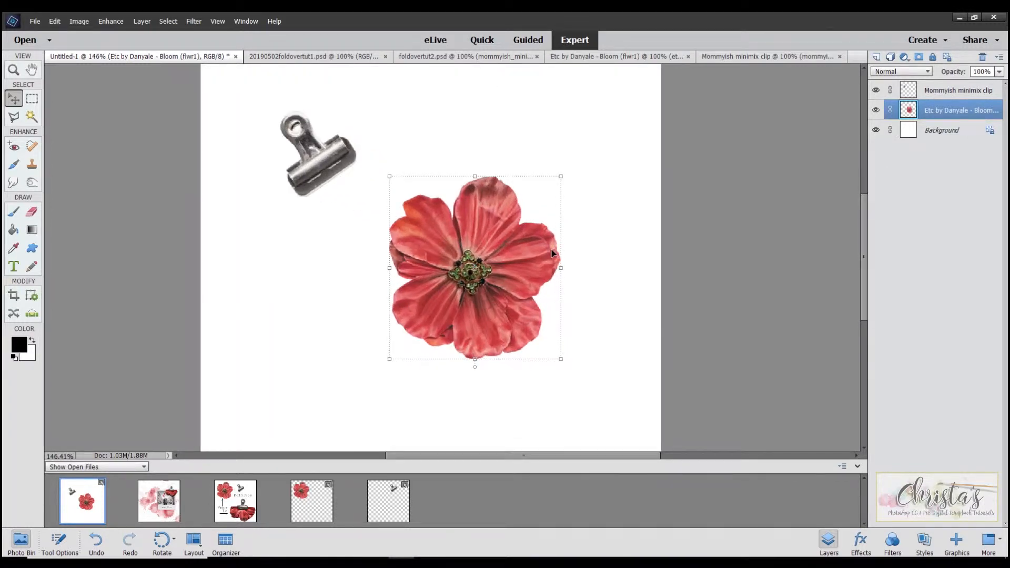
pyautogui.click(32, 98)
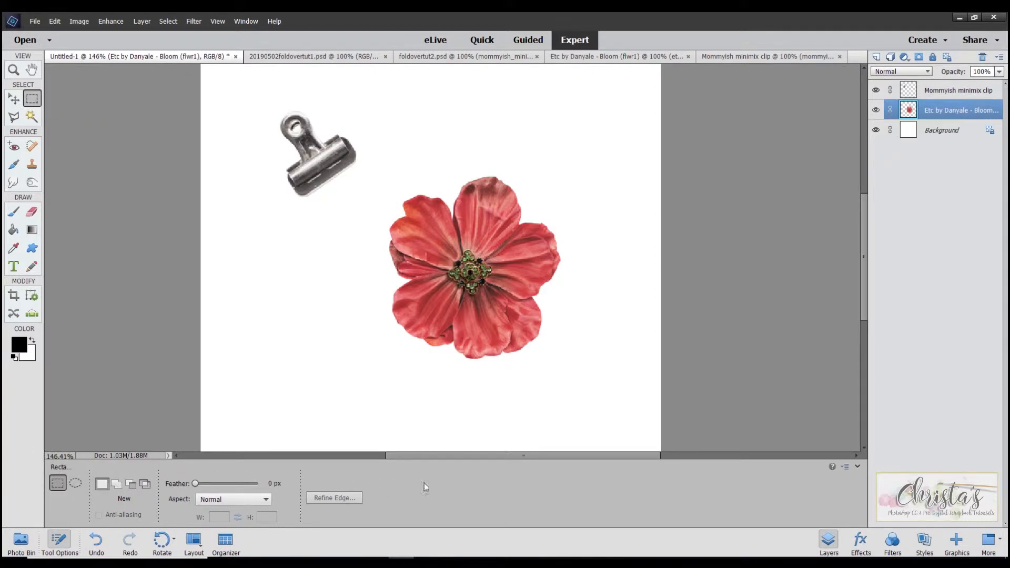
pyautogui.click(58, 486)
pyautogui.moveTo(336, 160); pyautogui.dragTo(599, 273)
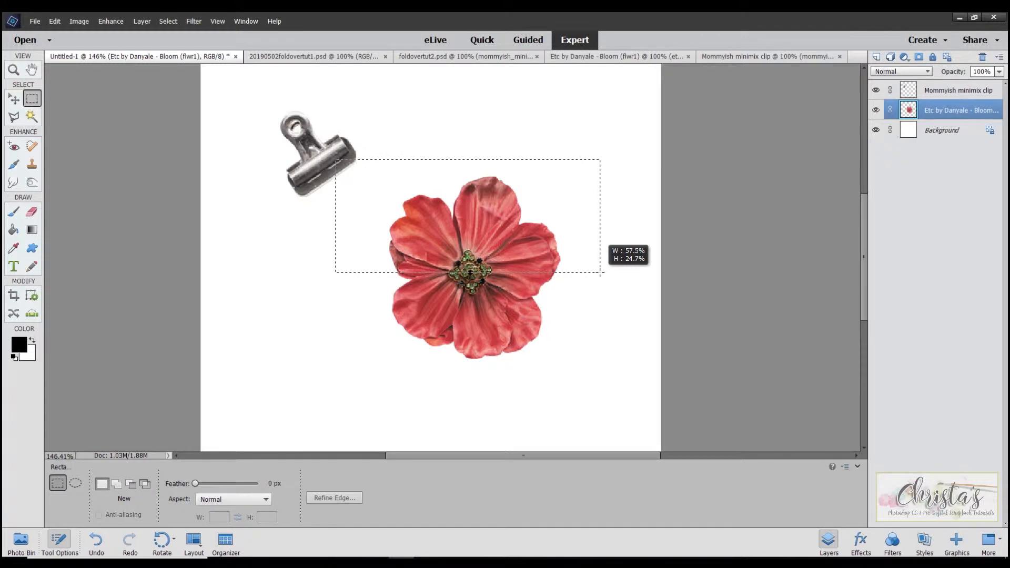
pyautogui.moveTo(600, 273); pyautogui.dragTo(601, 273)
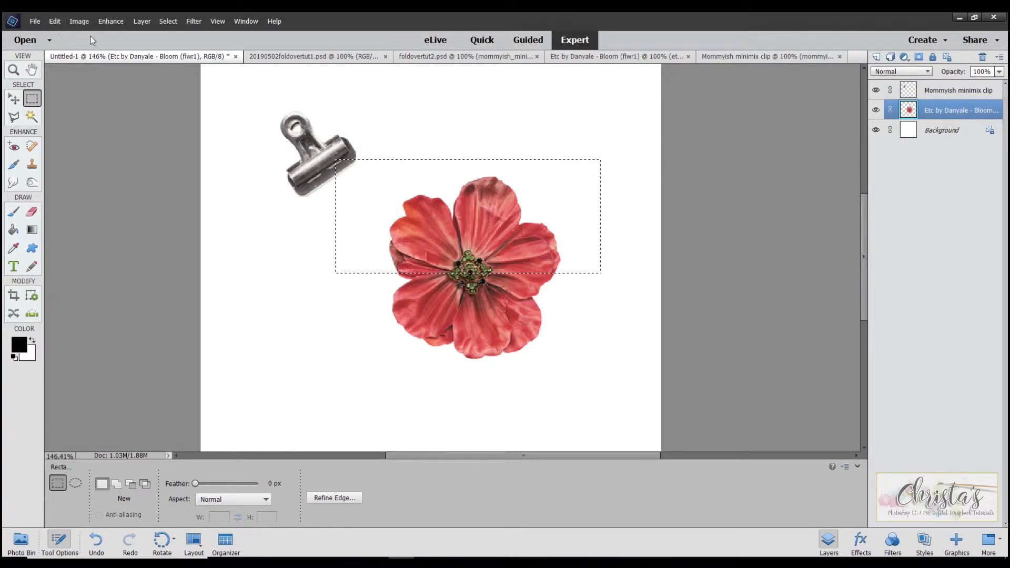
# - Cut the selected upper half of the flower to a new layer with Layer Via Cut, and check the split by toggling that layer's visibility
pyautogui.click(140, 21)
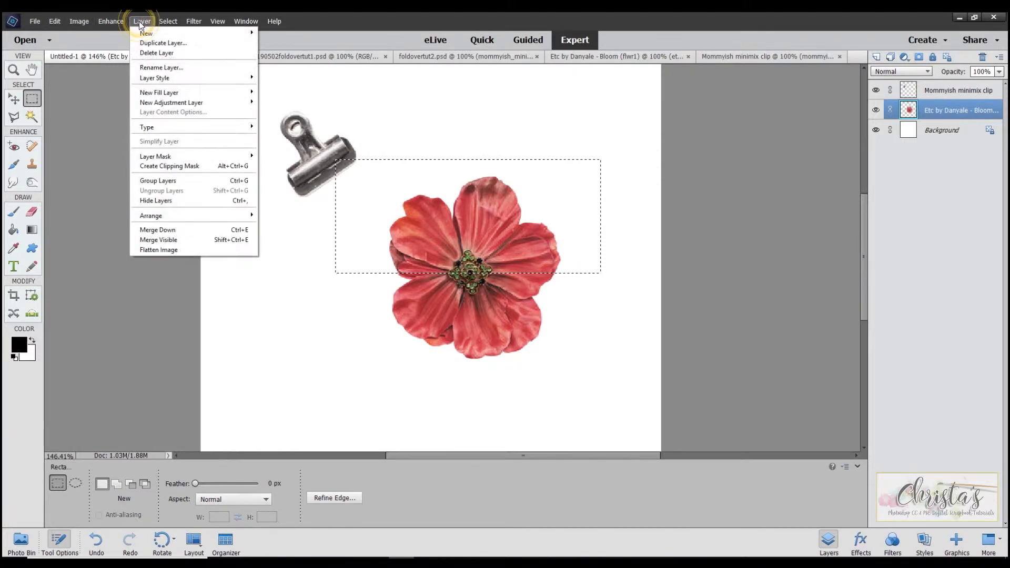
pyautogui.moveTo(144, 33)
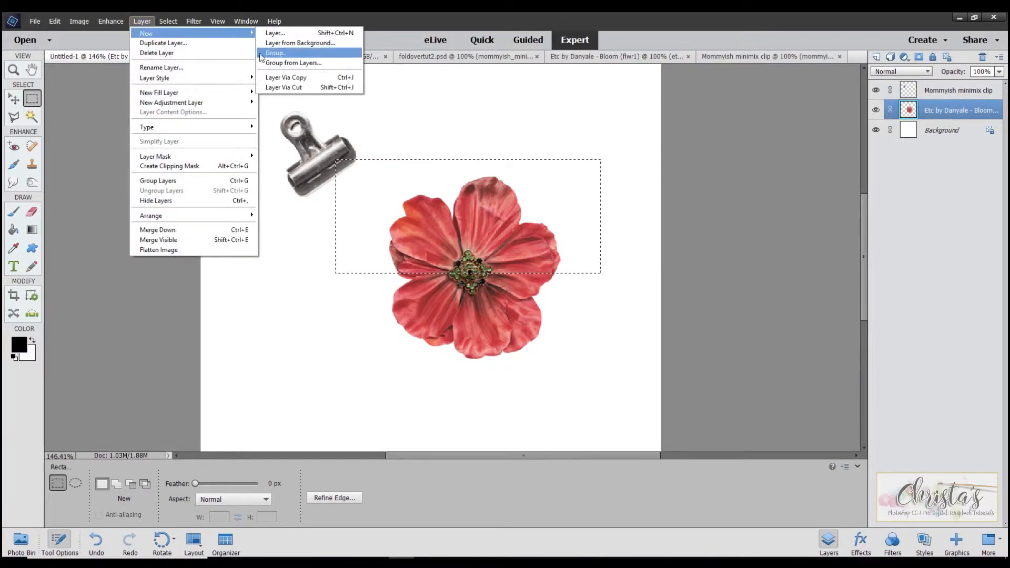
pyautogui.click(282, 87)
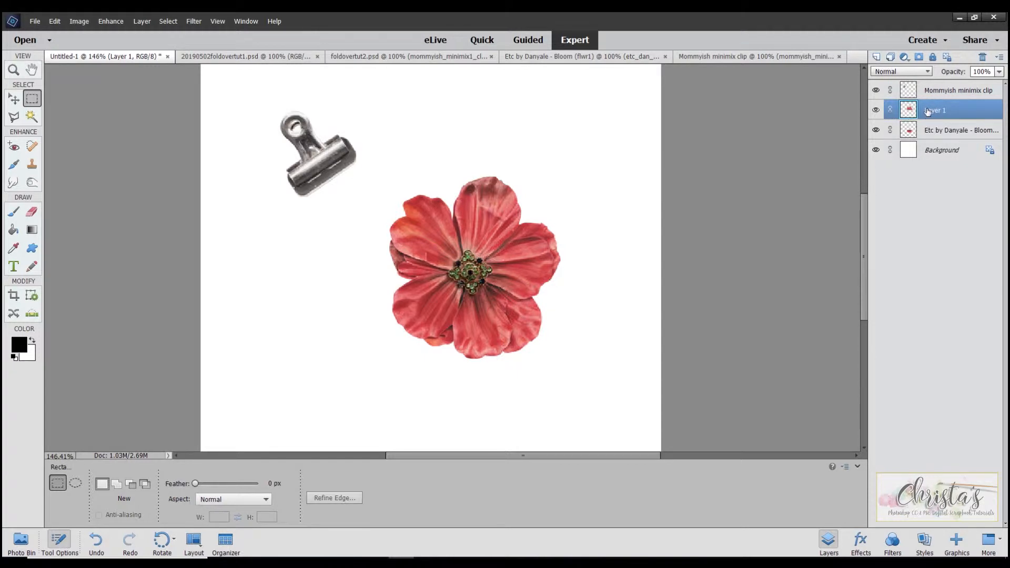
pyautogui.click(876, 109)
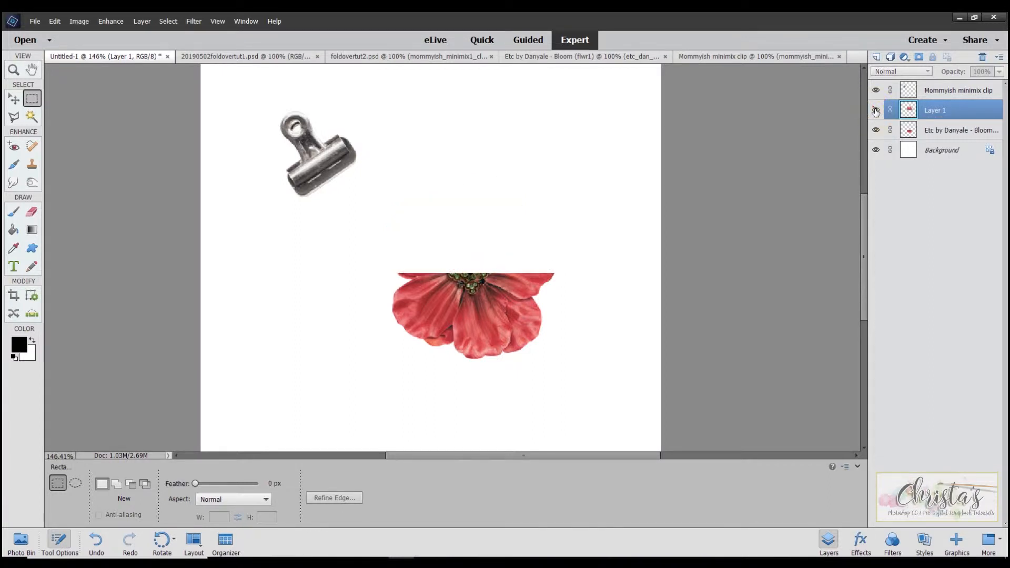
pyautogui.click(876, 110)
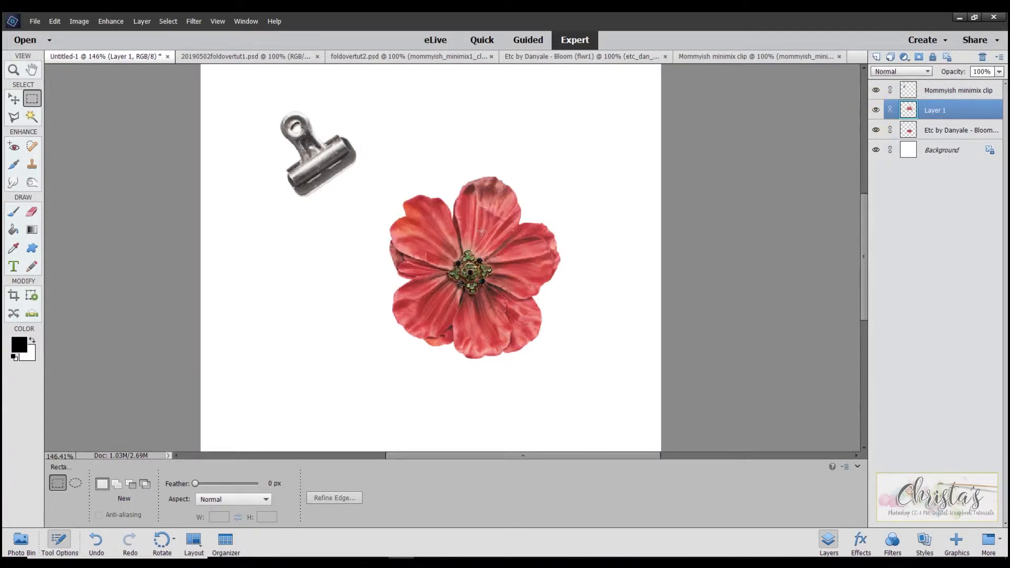
# - Move the flower's upper half slightly up and flip it down over the lower half, at 100% width and about -101.6% height
pyautogui.click(14, 99)
pyautogui.moveTo(480, 199); pyautogui.dragTo(479, 188)
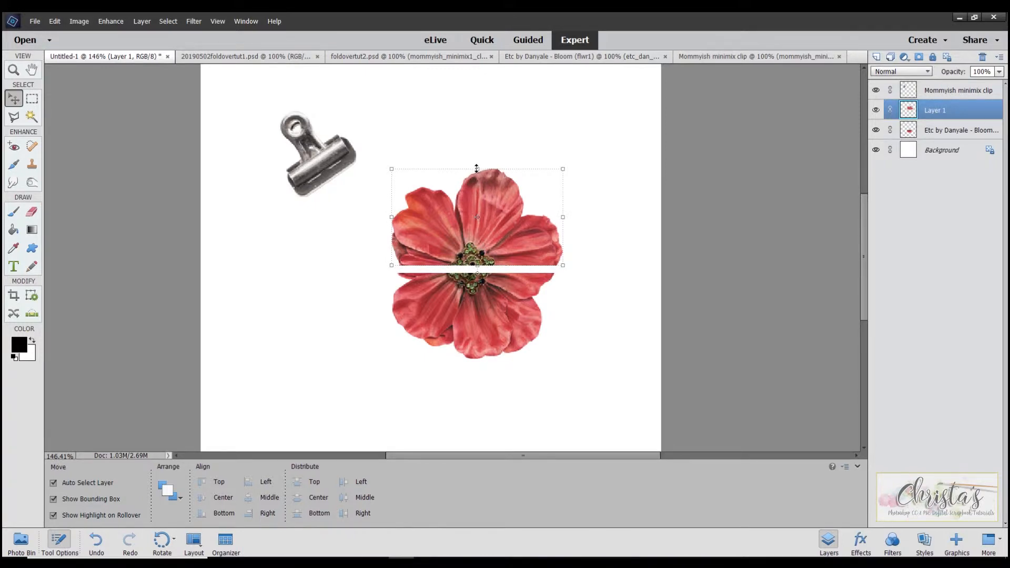
pyautogui.moveTo(477, 170); pyautogui.dragTo(474, 367)
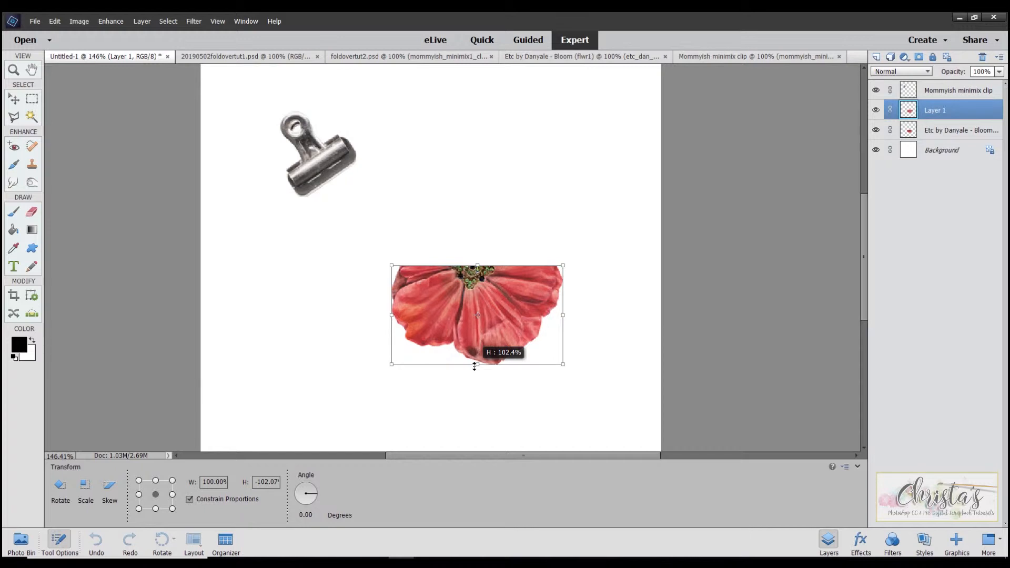
pyautogui.moveTo(474, 367); pyautogui.dragTo(473, 364)
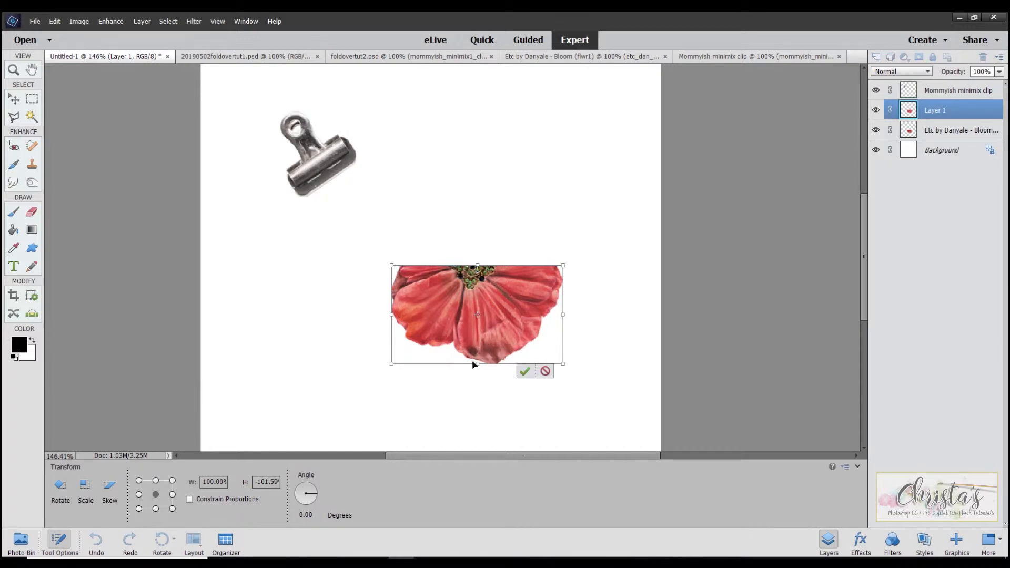
pyautogui.click(523, 372)
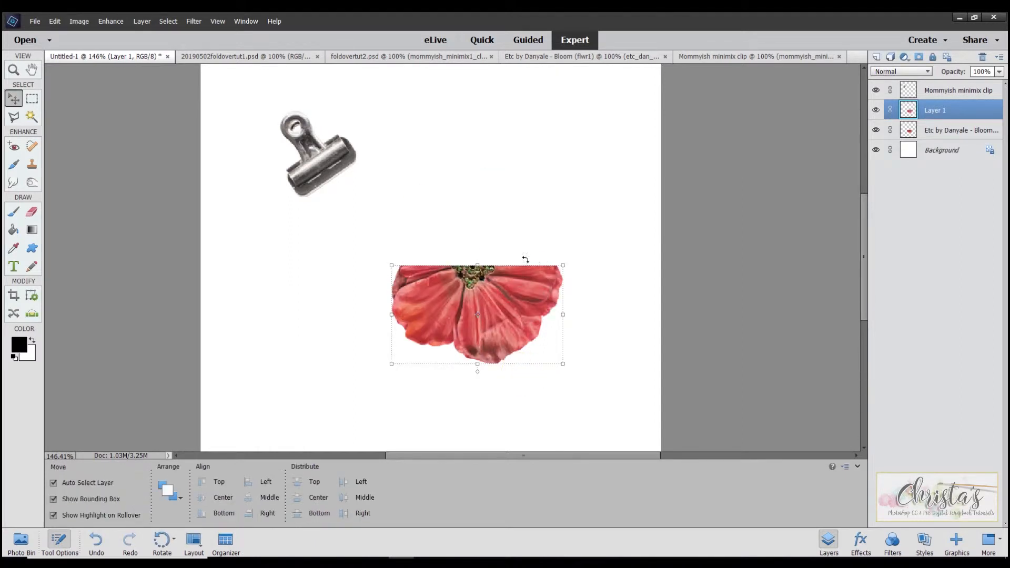
# - Shift the folded half slightly so its petals are offset from the lower half, and compare by toggling the lower half's visibility
pyautogui.moveTo(521, 291)
pyautogui.mouseDown()
pyautogui.moveTo(514, 276)
pyautogui.moveTo(516, 311)
pyautogui.moveTo(513, 295)
pyautogui.mouseUp()
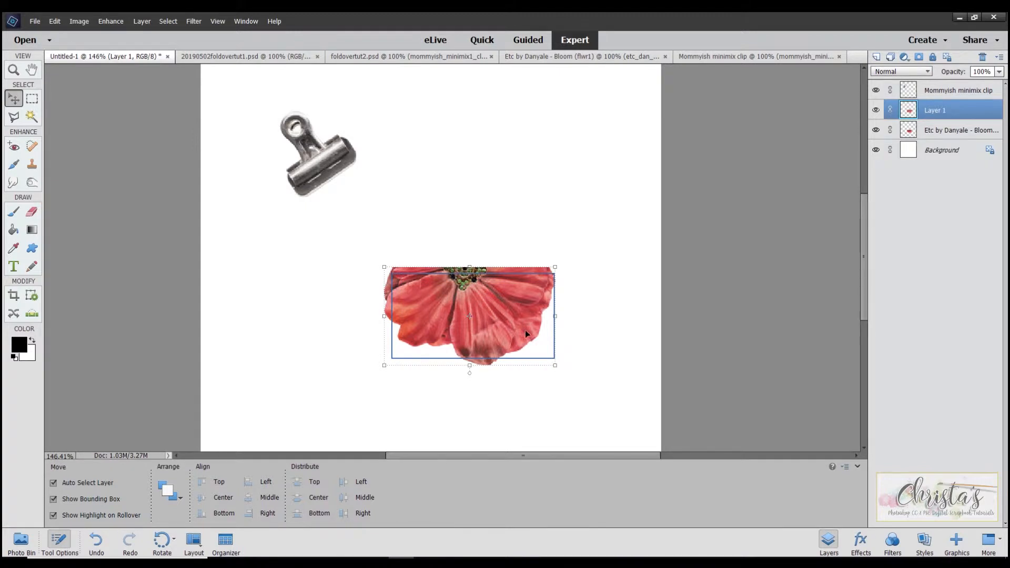
pyautogui.click(876, 130)
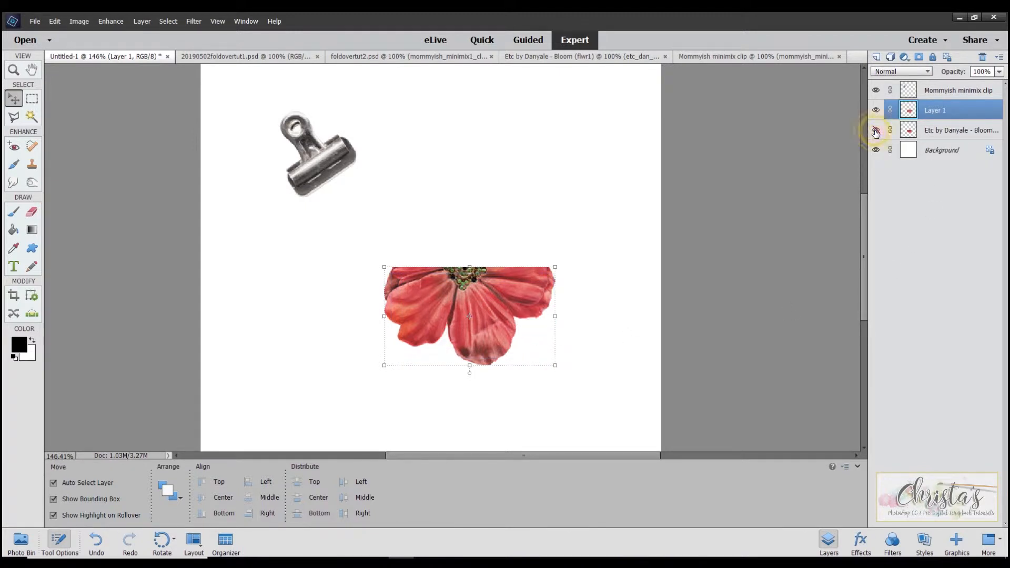
pyautogui.click(875, 130)
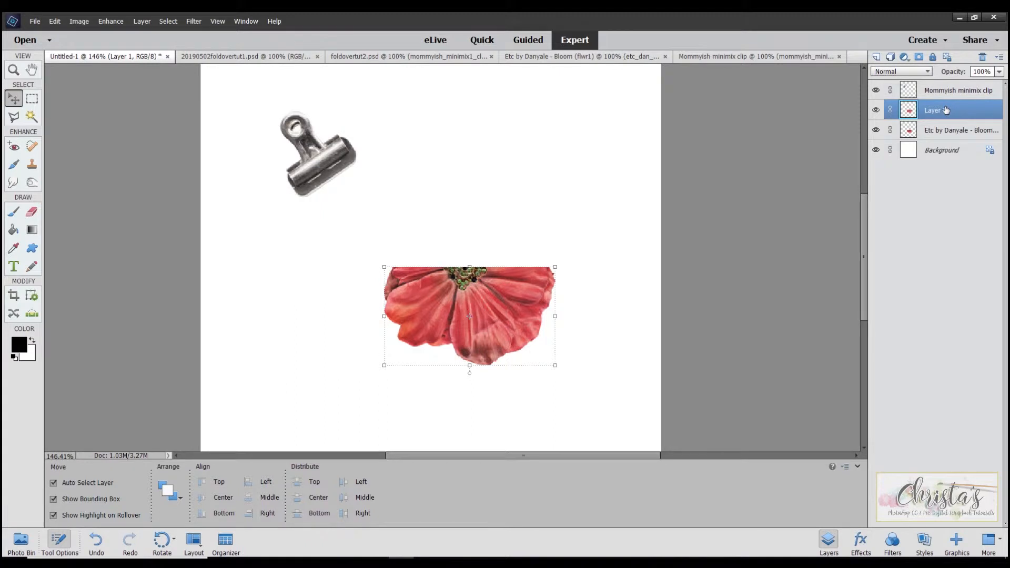
# - Apply the Low drop shadow style to the folded flower half
pyautogui.click(858, 545)
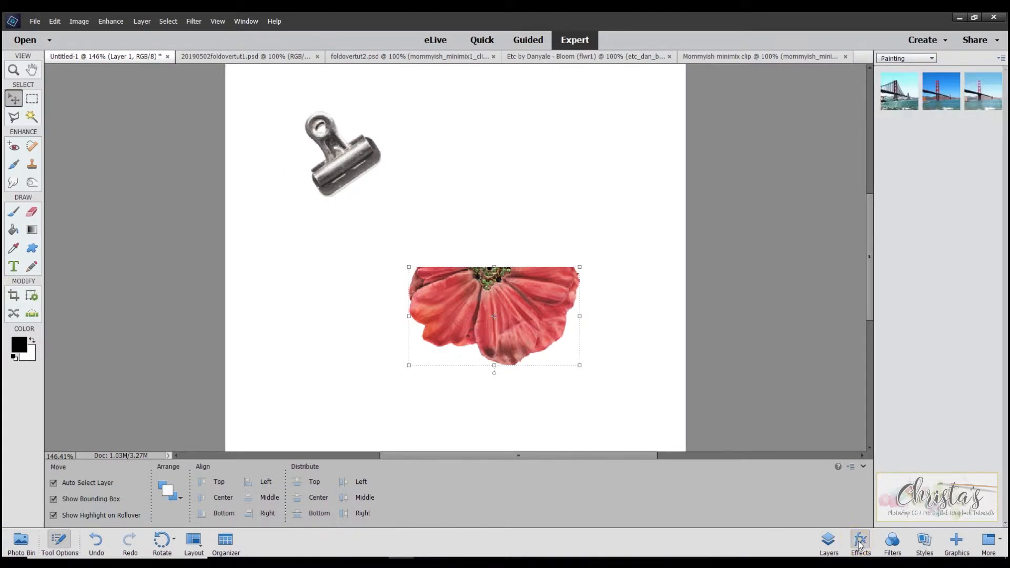
pyautogui.click(925, 544)
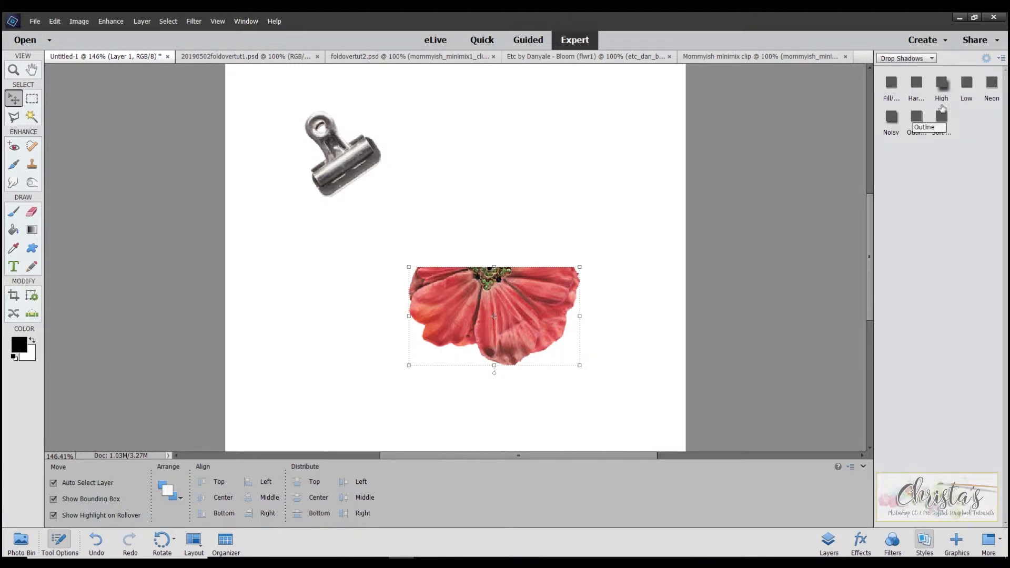
pyautogui.click(968, 85)
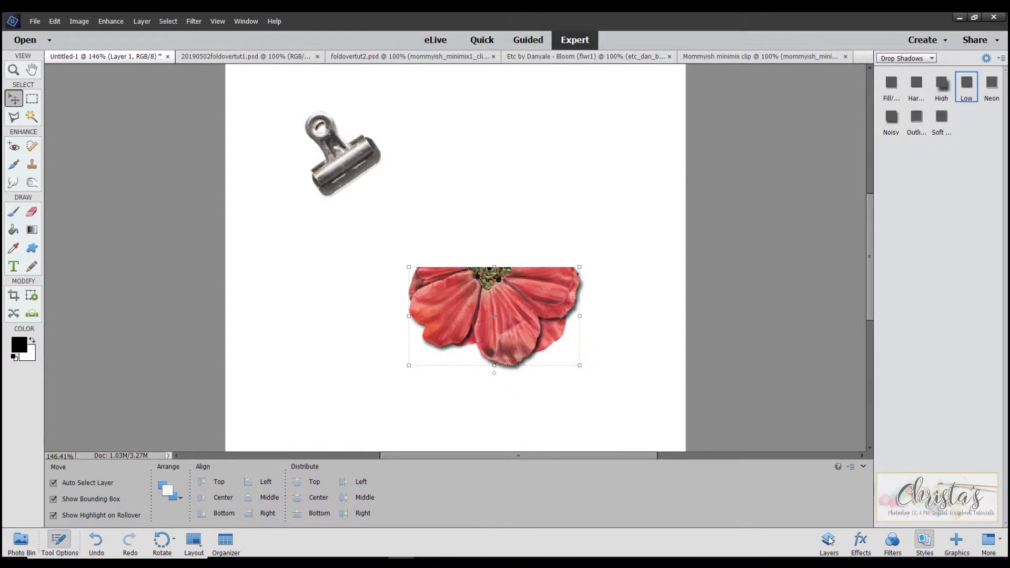
# - Copy the drop shadow style from Layer 1 to the lower flower half's layer
pyautogui.click(828, 542)
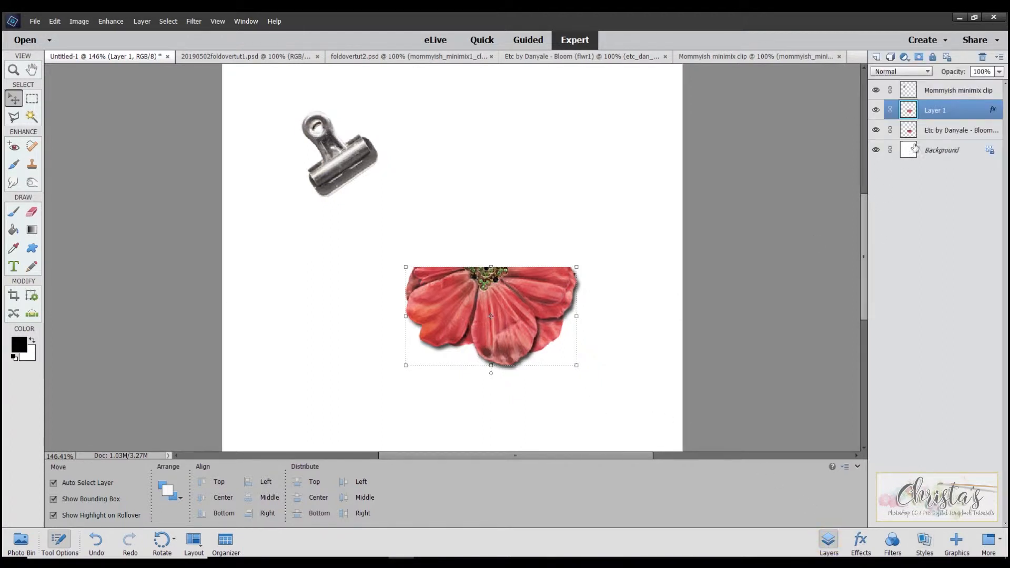
pyautogui.doubleClick(993, 111)
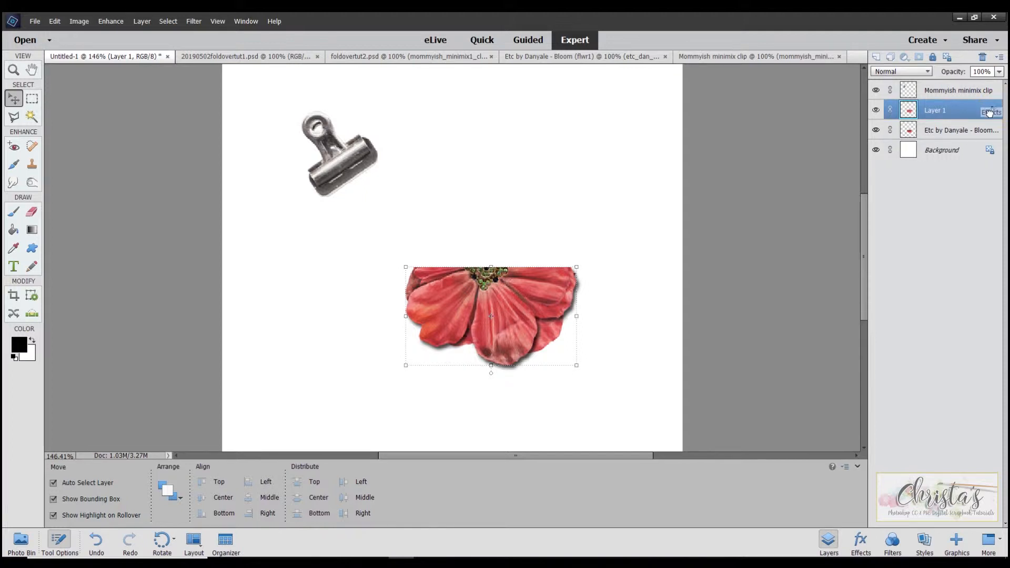
pyautogui.moveTo(986, 138); pyautogui.dragTo(991, 114)
pyautogui.press('alt')
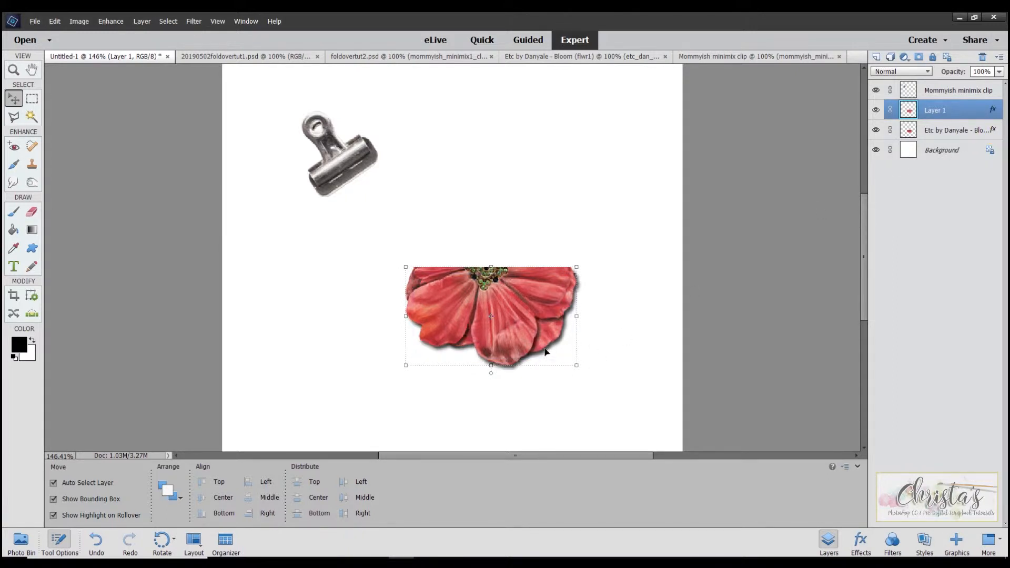
# - Clear the layer style from Layer 1
pyautogui.rightClick(993, 111)
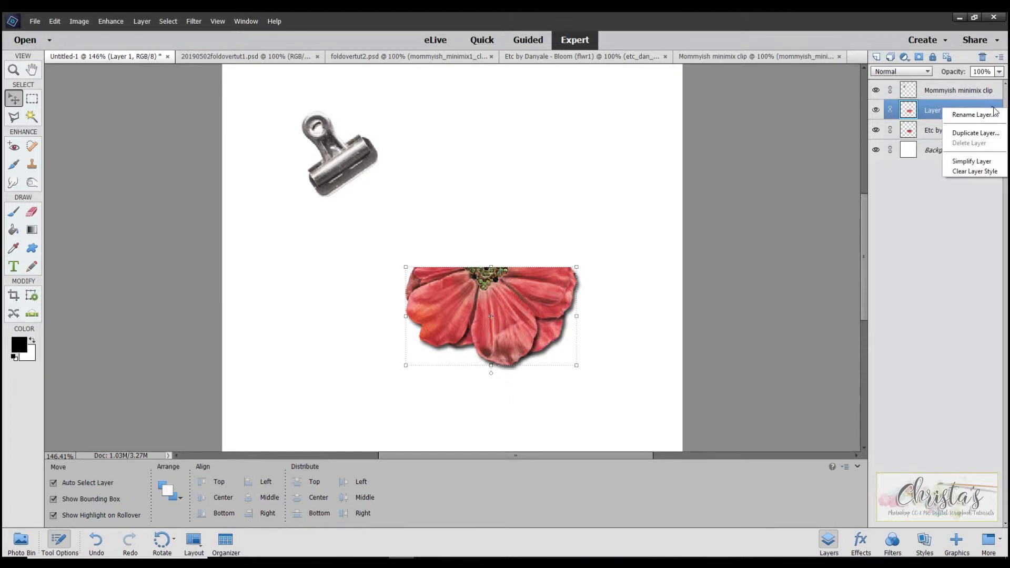
pyautogui.click(981, 172)
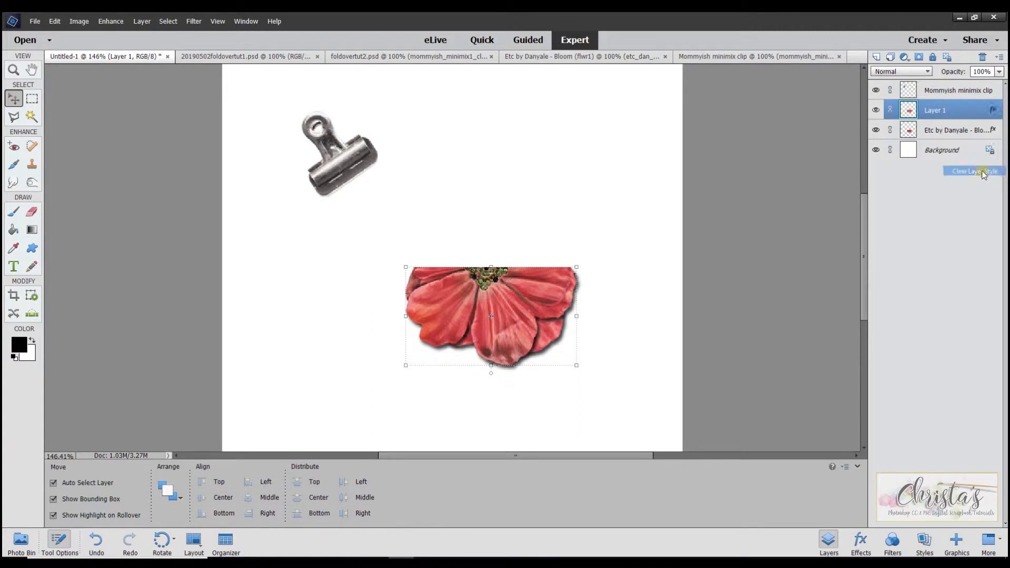
pyautogui.rightClick(990, 113)
pyautogui.click(991, 112)
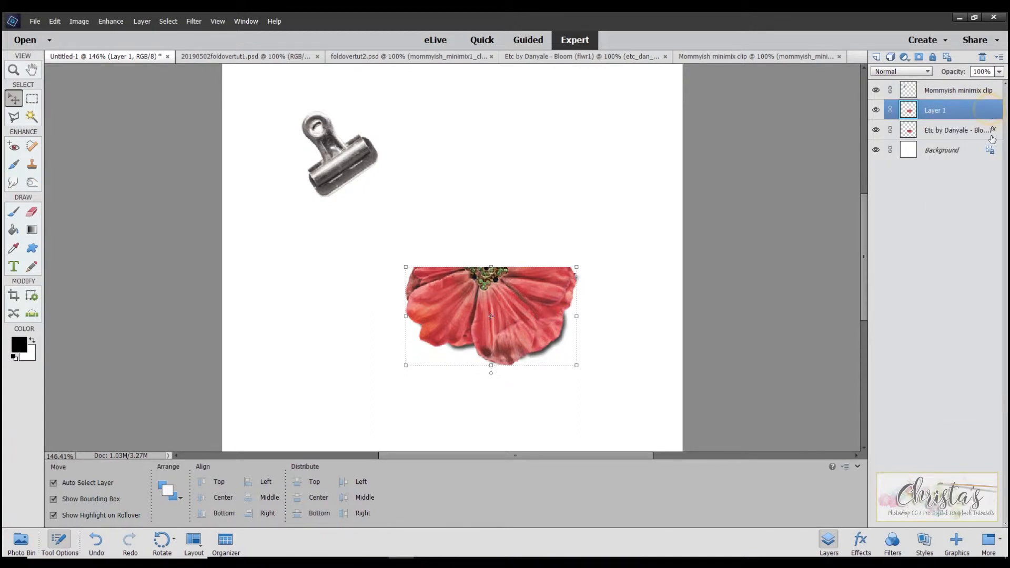
# - Copy the drop shadow style from the lower flower half's layer and paste it onto Layer 1
pyautogui.rightClick(992, 128)
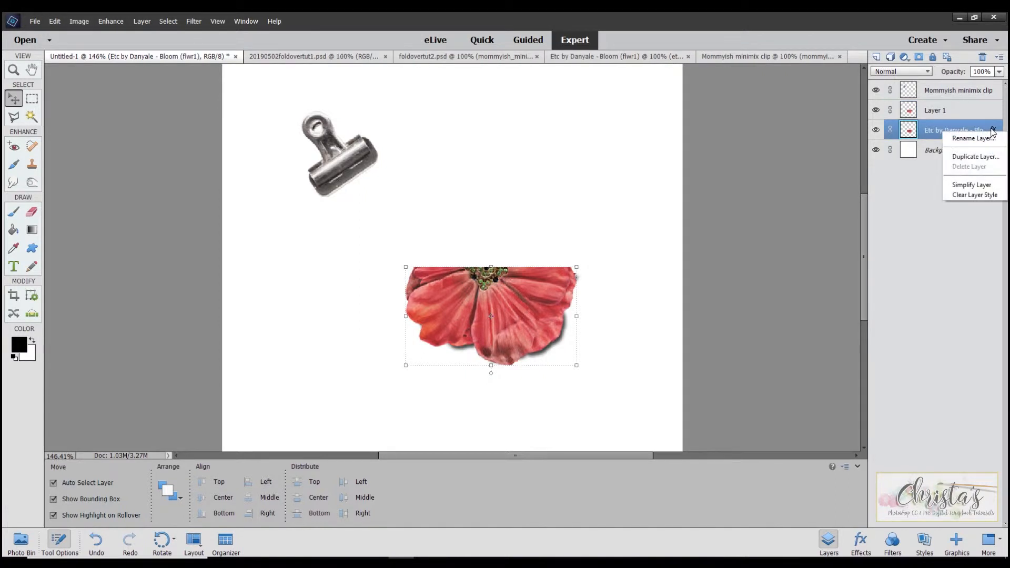
pyautogui.click(976, 128)
pyautogui.rightClick(974, 131)
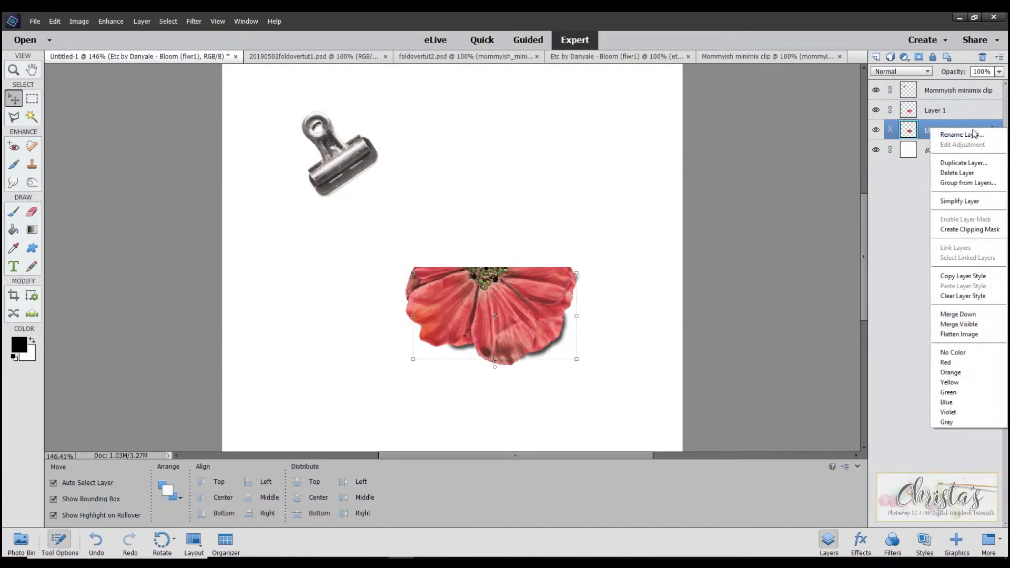
pyautogui.click(972, 275)
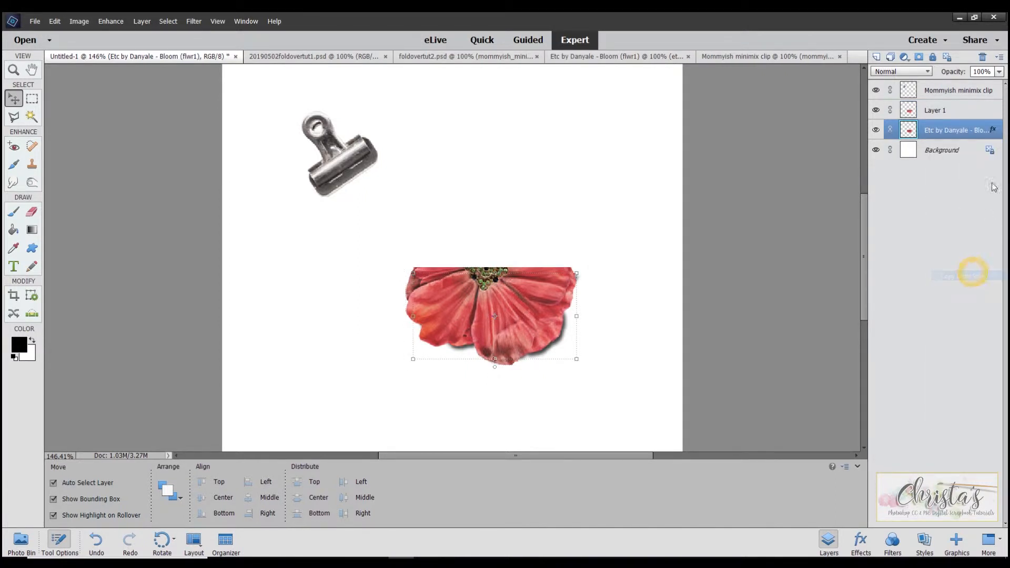
pyautogui.click(959, 111)
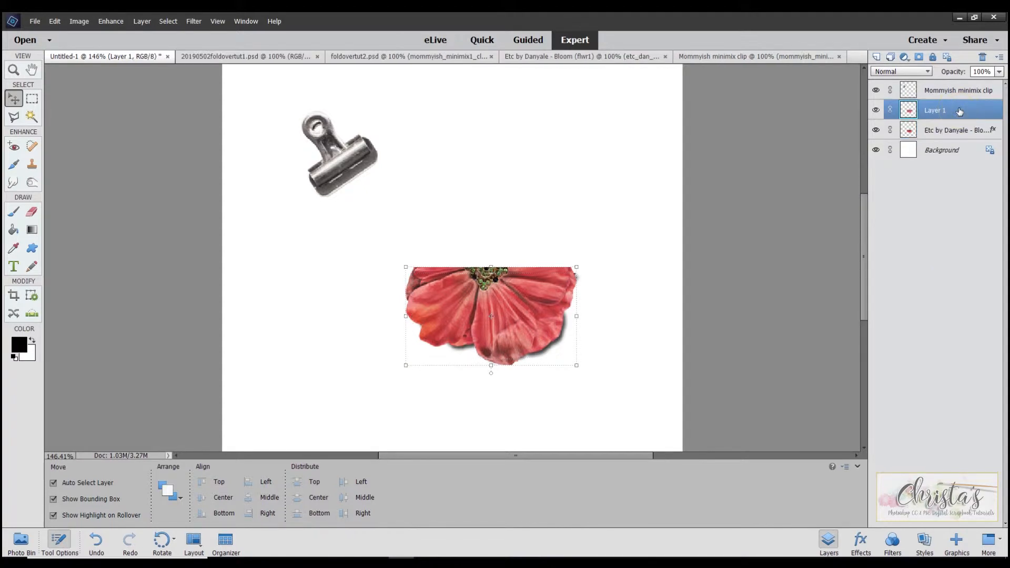
pyautogui.rightClick(960, 111)
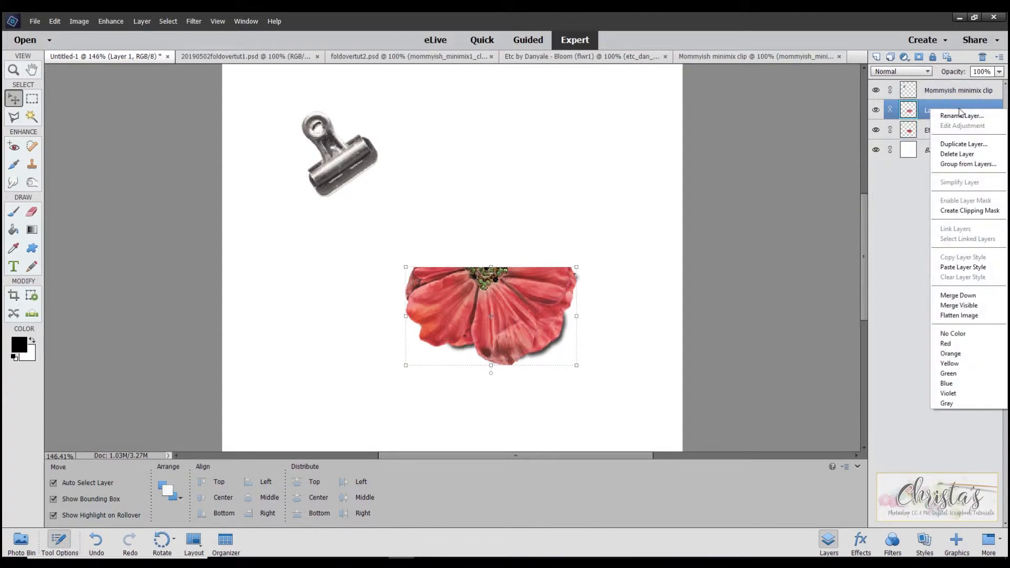
pyautogui.click(967, 267)
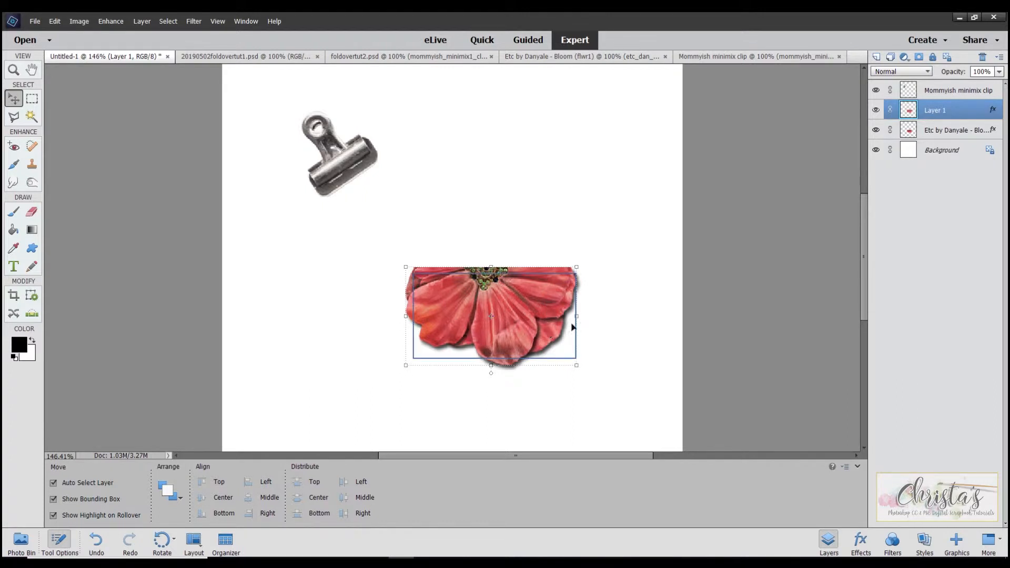
# - Move the clip onto the flower's straight folded edge and rotate it upright by about 41.9 degrees
pyautogui.click(937, 92)
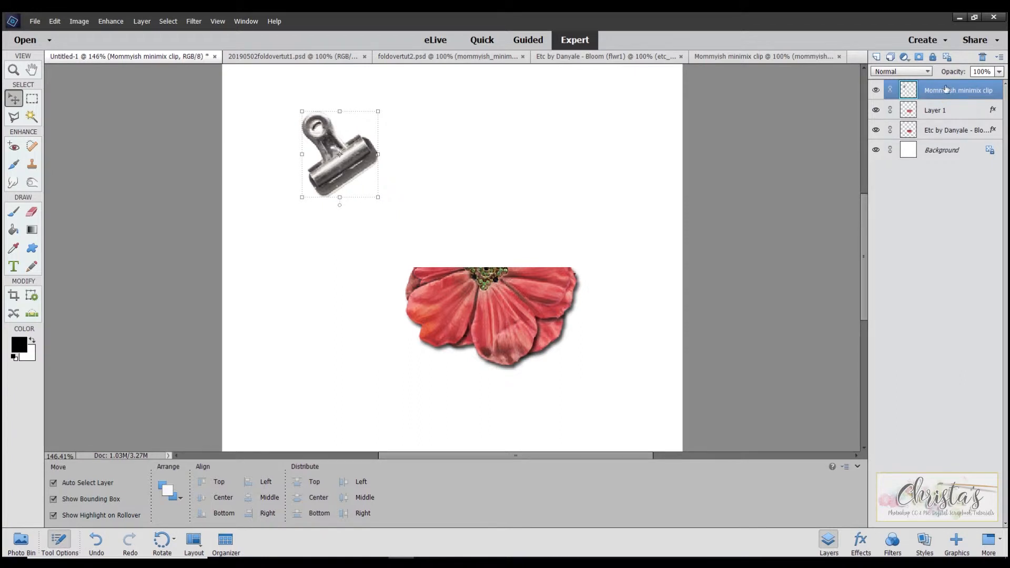
pyautogui.moveTo(327, 141); pyautogui.dragTo(472, 235)
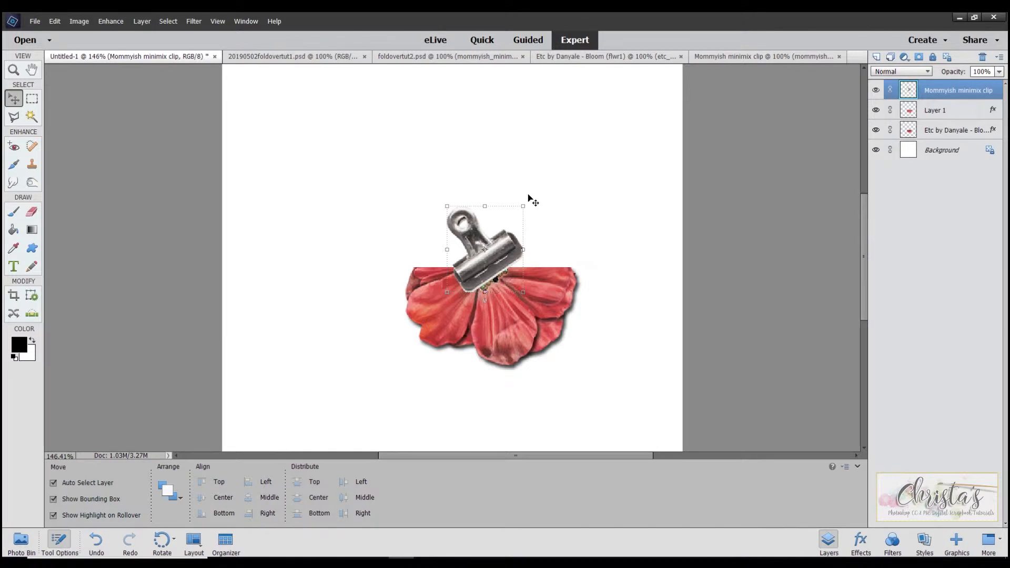
pyautogui.moveTo(526, 205); pyautogui.dragTo(569, 245)
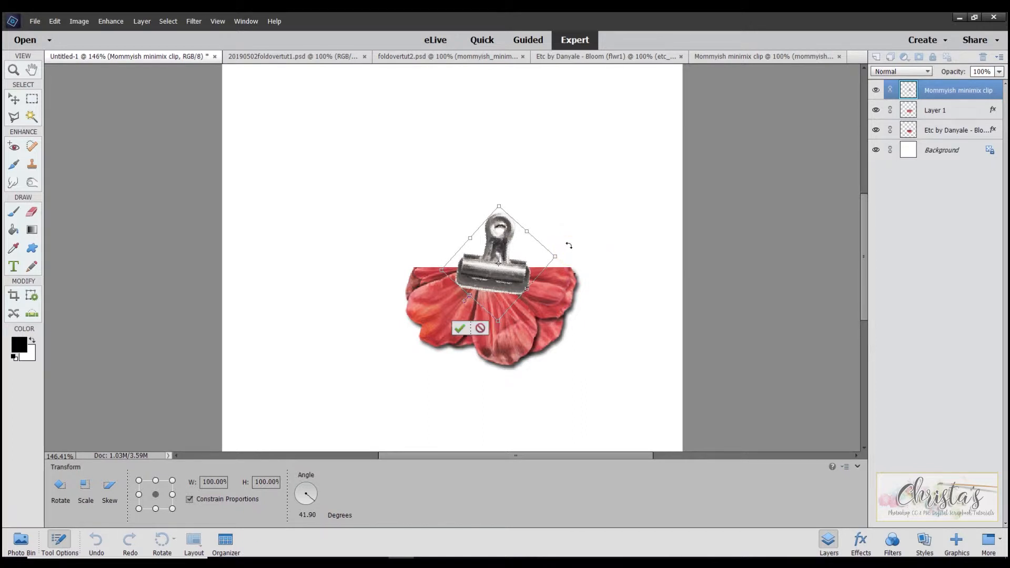
pyautogui.click(459, 329)
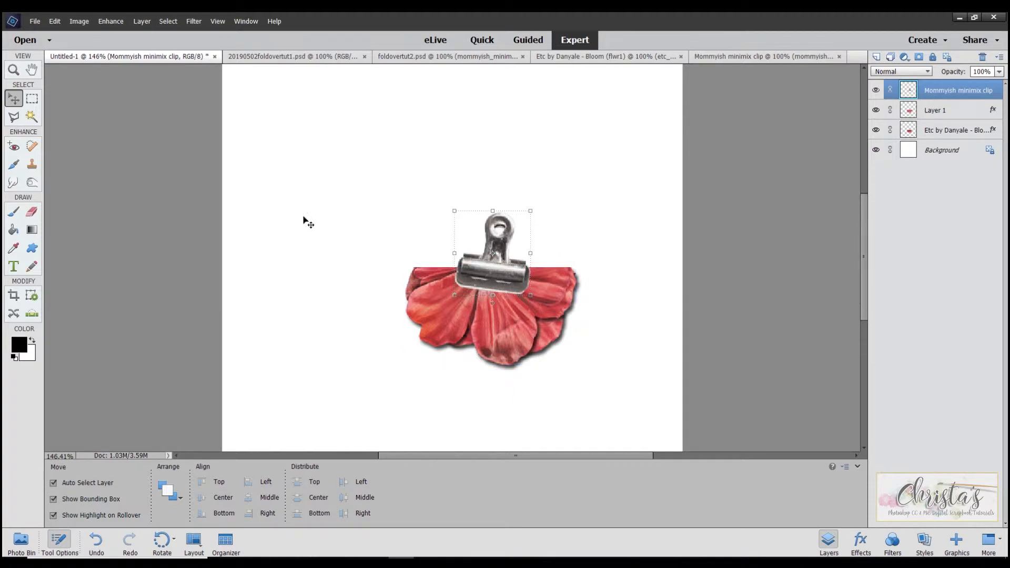
# - Select the built-in shadow along the clip's lower edge with the Magic Wand and hide it with a layer mask
pyautogui.click(31, 117)
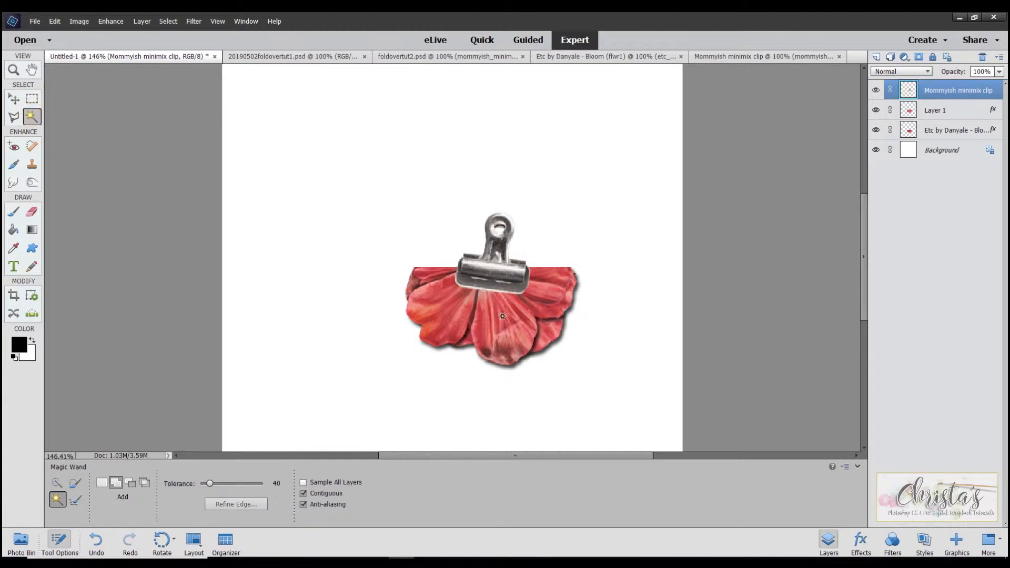
pyautogui.click(477, 289)
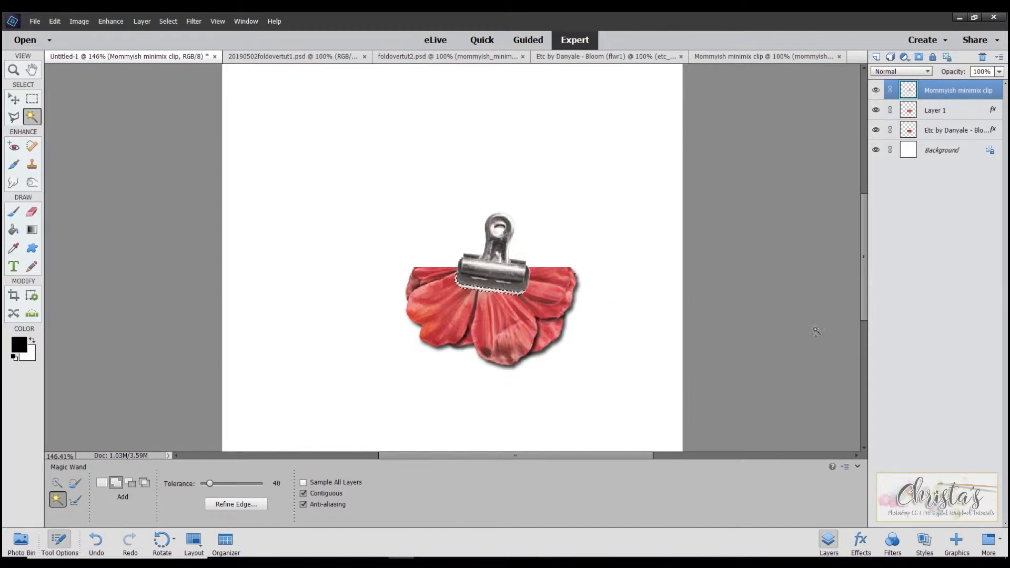
pyautogui.click(918, 57)
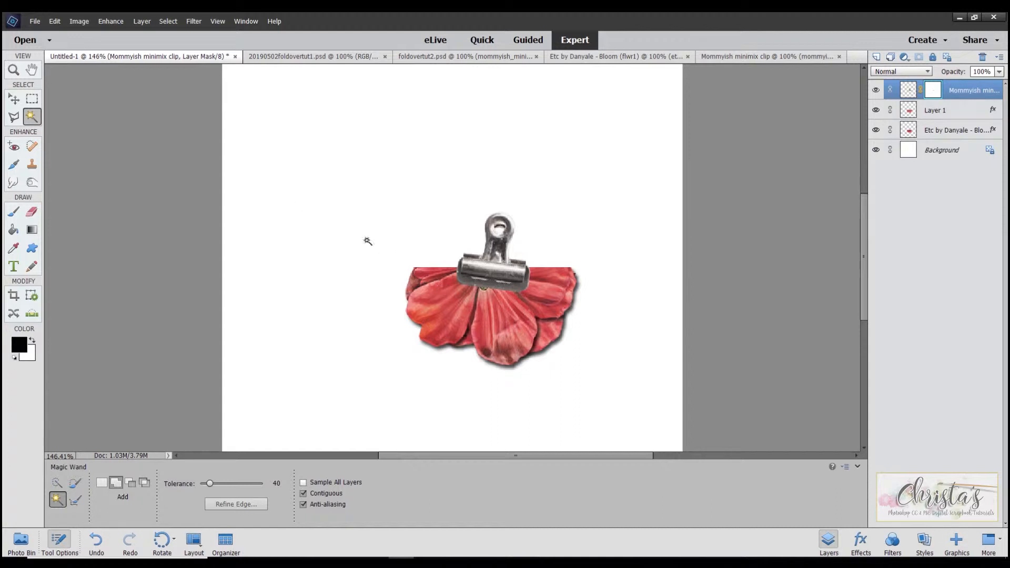
# - Copy the drop shadow style from Layer 1 and paste it onto the clip layer
pyautogui.click(14, 100)
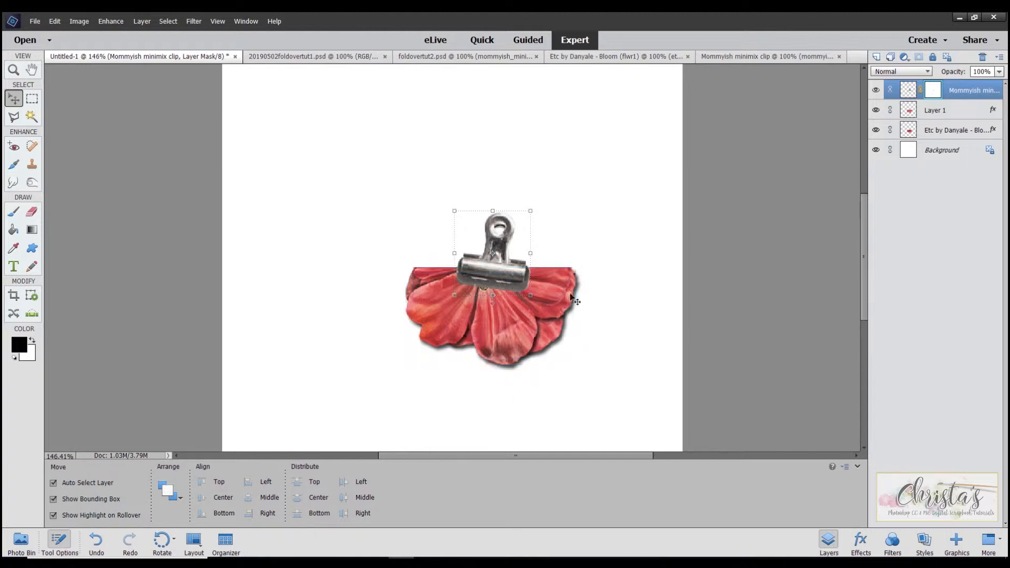
pyautogui.rightClick(992, 111)
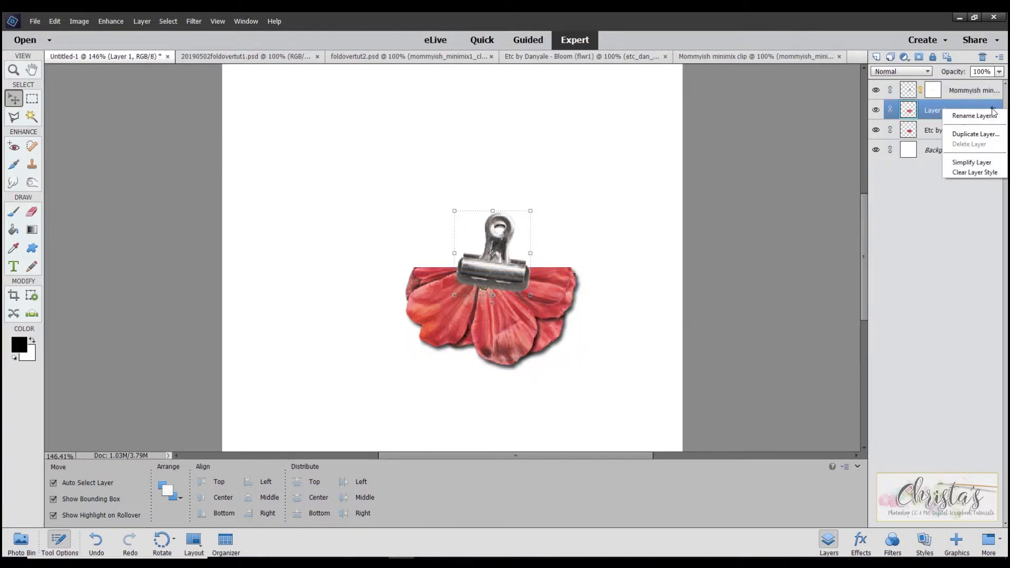
pyautogui.click(955, 108)
pyautogui.rightClick(953, 108)
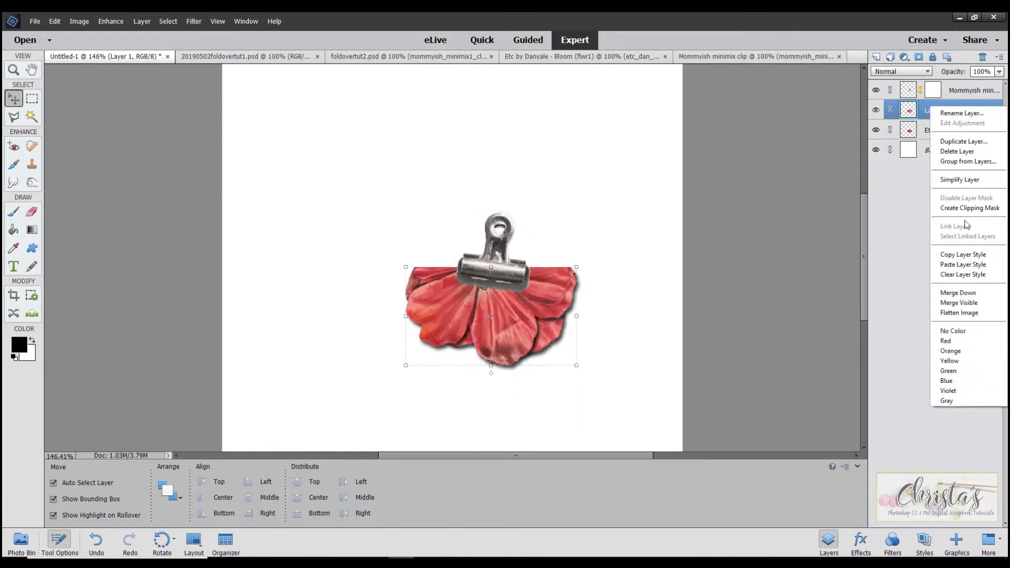
pyautogui.click(963, 254)
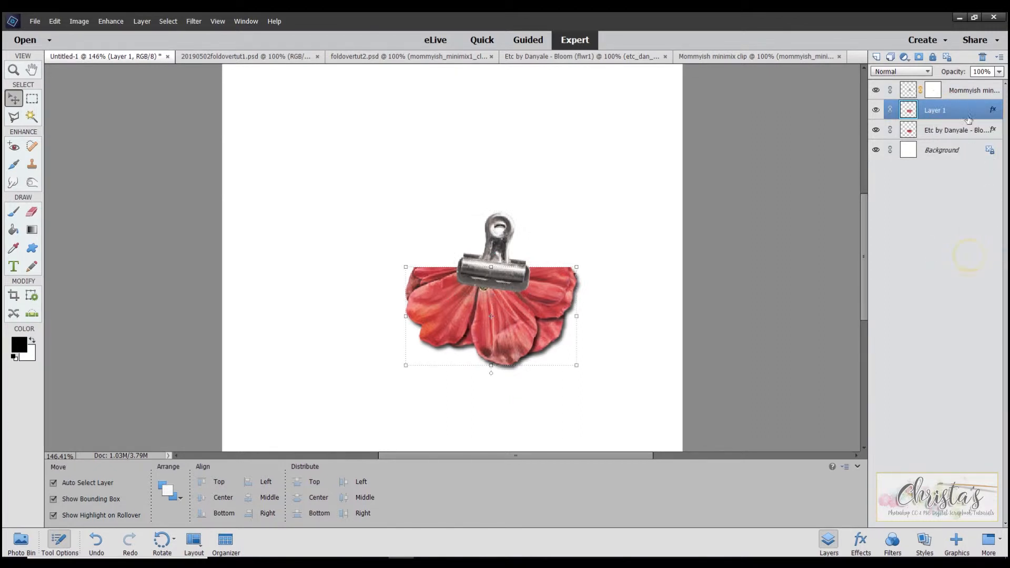
pyautogui.click(959, 87)
pyautogui.rightClick(960, 89)
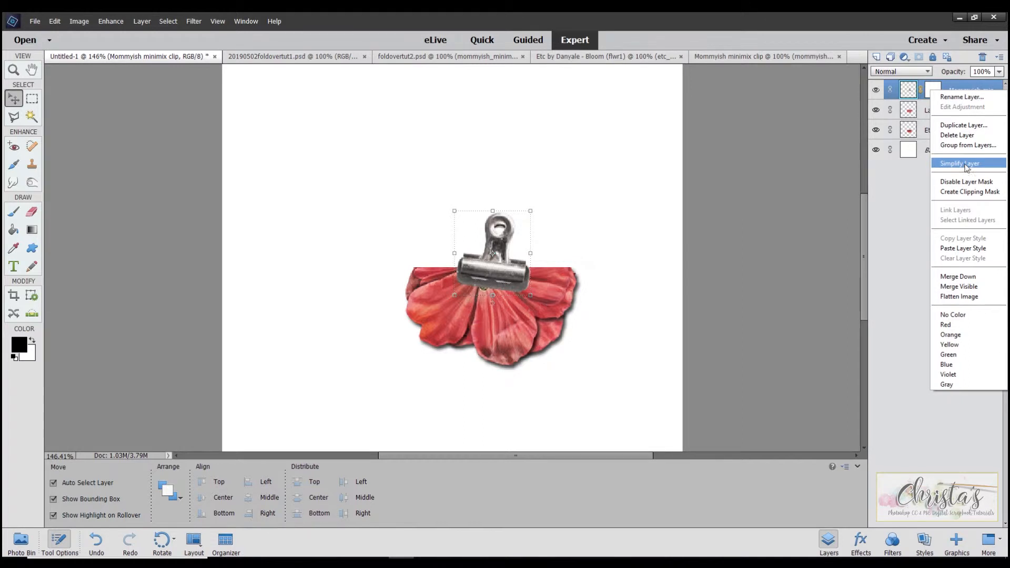
pyautogui.click(968, 248)
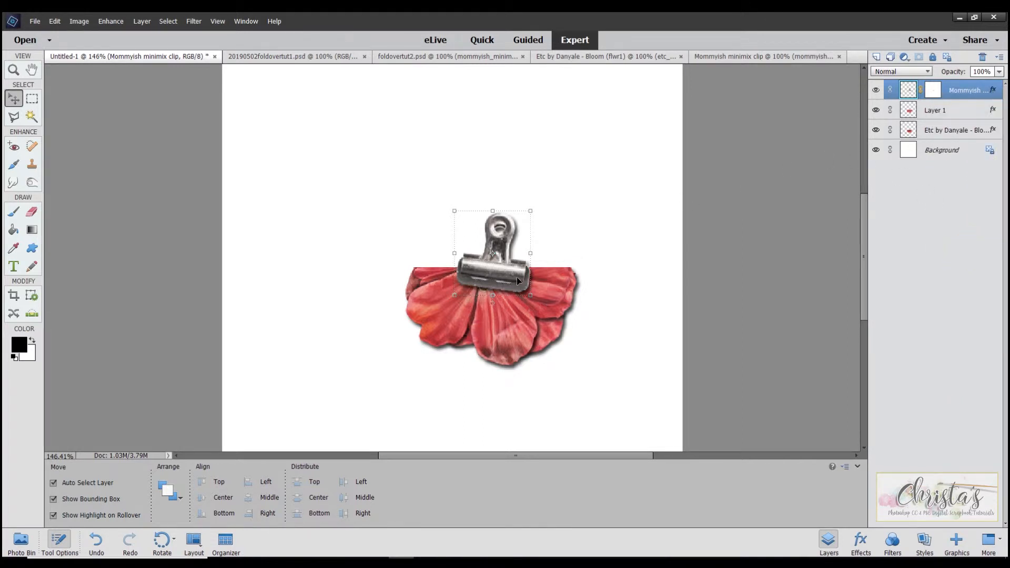
# - Adjust the clip's drop shadow to a size of 6 px and a distance of 3 px
pyautogui.doubleClick(992, 91)
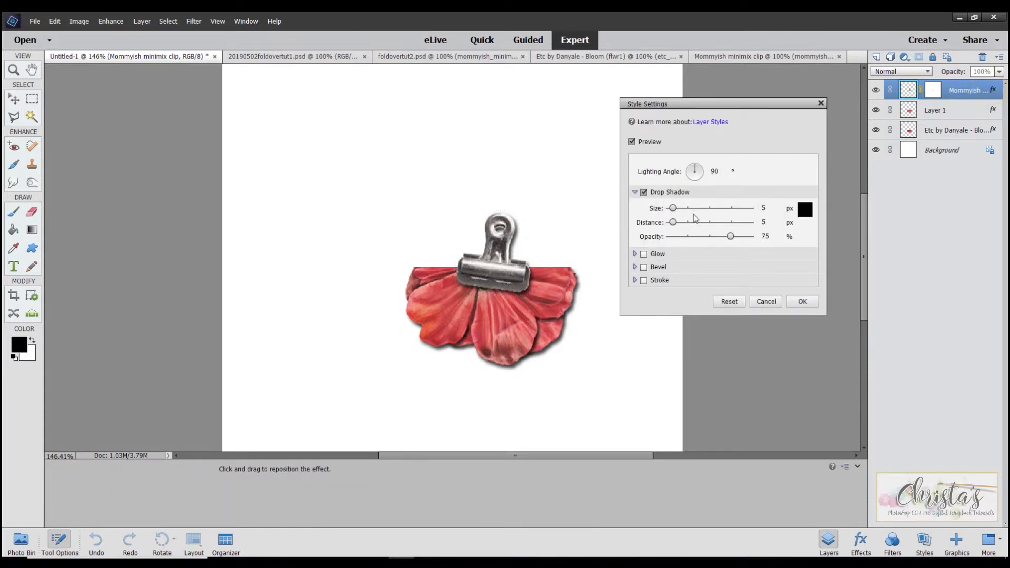
pyautogui.moveTo(673, 206); pyautogui.dragTo(672, 225)
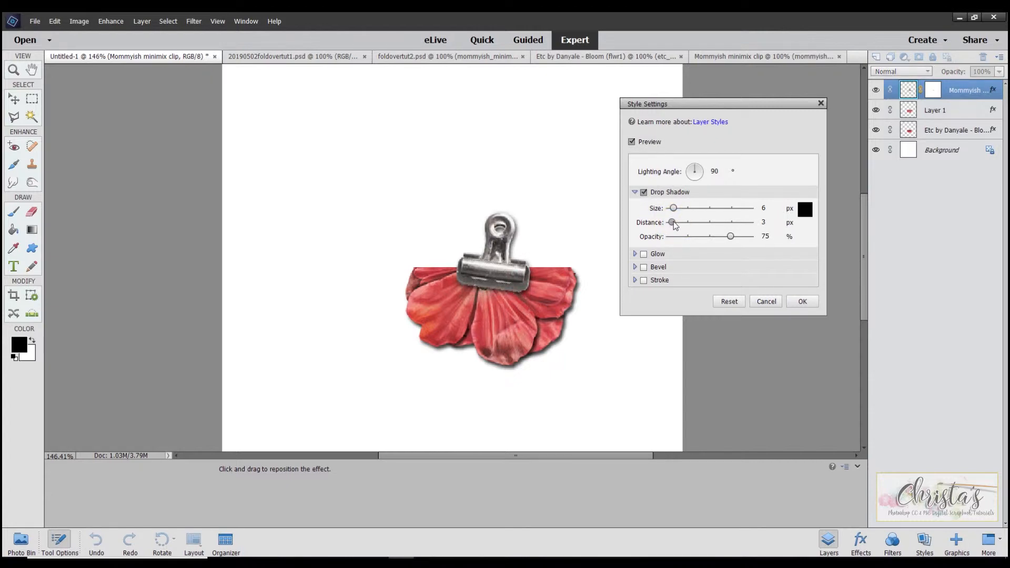
pyautogui.click(820, 104)
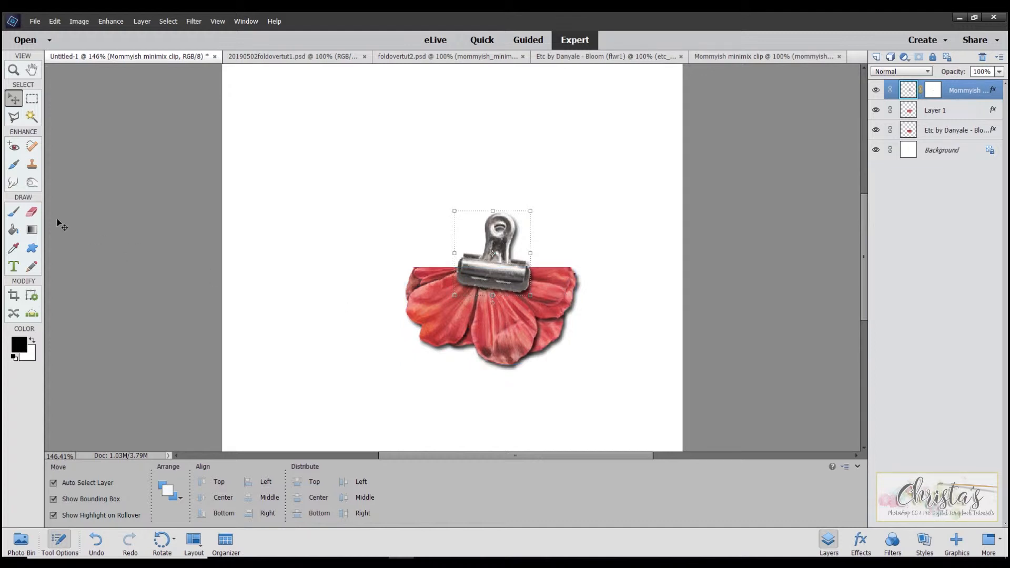
# - Darken the clip's lower and right edges using the Burn tool with a 40 px brush
pyautogui.click(35, 184)
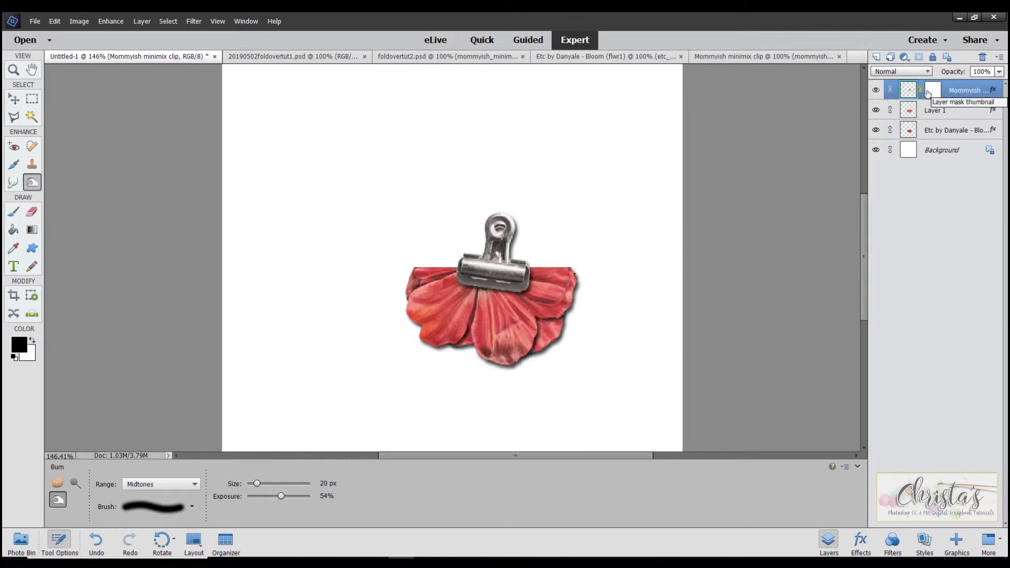
pyautogui.click(876, 90)
pyautogui.click(876, 89)
pyautogui.click(876, 89)
pyautogui.click(968, 92)
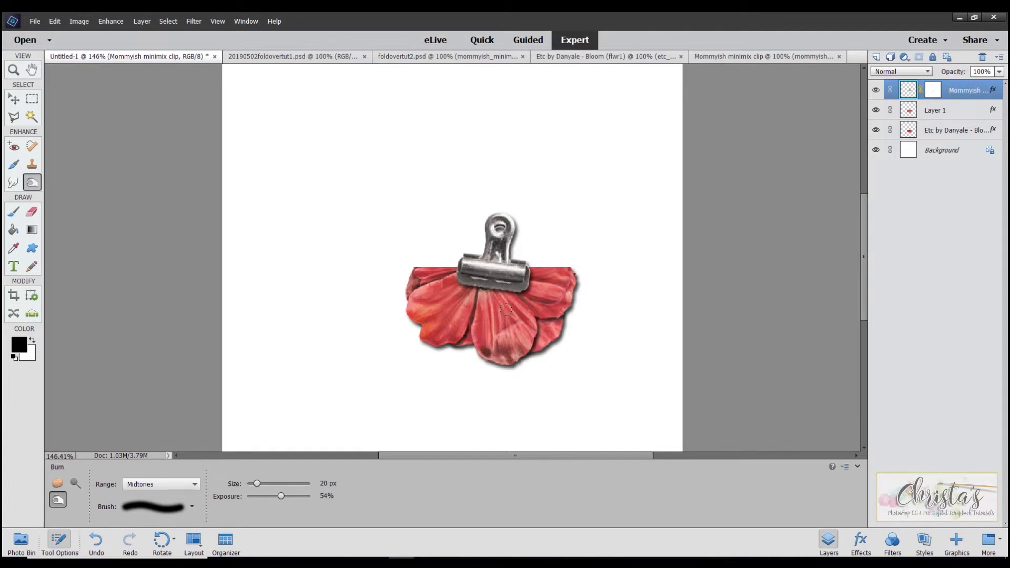
pyautogui.press(']')
pyautogui.press(']')
pyautogui.press(']')
pyautogui.press(']')
pyautogui.moveTo(507, 294)
pyautogui.mouseDown()
pyautogui.moveTo(453, 282)
pyautogui.moveTo(501, 297)
pyautogui.moveTo(550, 291)
pyautogui.moveTo(537, 277)
pyautogui.moveTo(532, 293)
pyautogui.moveTo(537, 276)
pyautogui.moveTo(520, 231)
pyautogui.mouseUp()
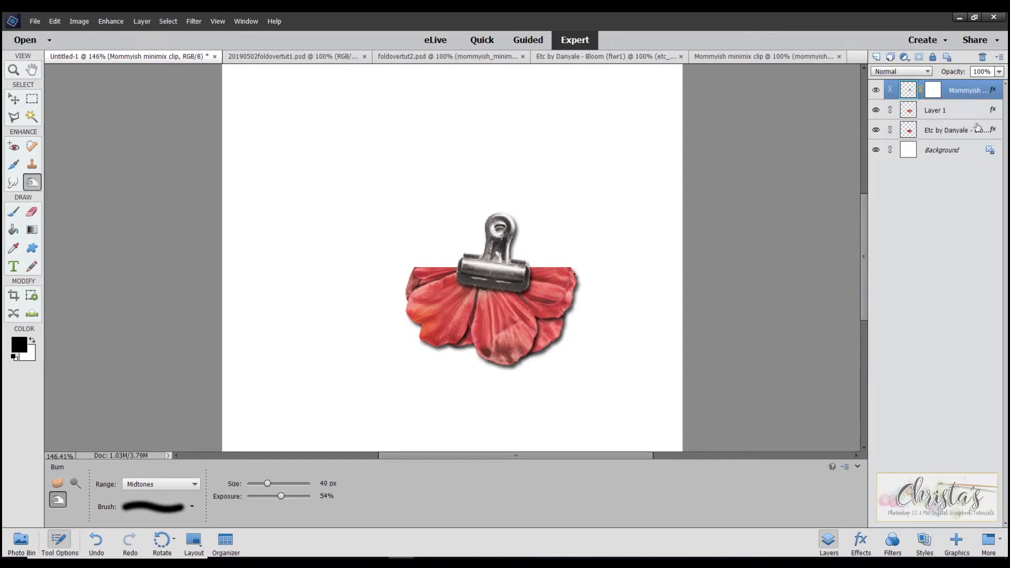
# - Burn the petal edges, the fold line and the area beneath the clip on Layer 1
pyautogui.click(939, 110)
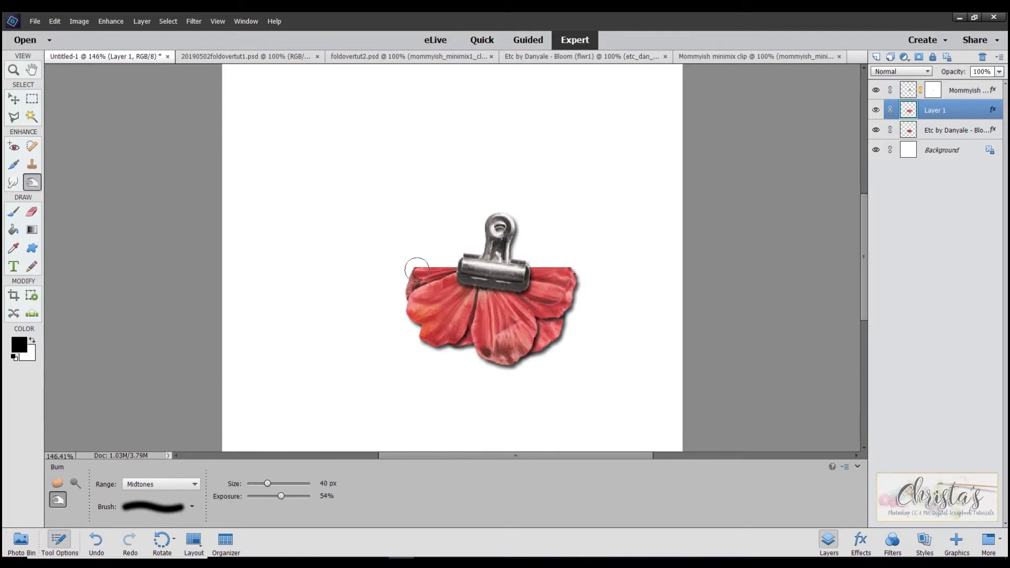
pyautogui.moveTo(419, 271)
pyautogui.mouseDown()
pyautogui.moveTo(417, 302)
pyautogui.moveTo(441, 332)
pyautogui.moveTo(422, 322)
pyautogui.moveTo(503, 356)
pyautogui.moveTo(491, 358)
pyautogui.moveTo(512, 352)
pyautogui.moveTo(528, 324)
pyautogui.moveTo(507, 360)
pyautogui.moveTo(565, 316)
pyautogui.moveTo(538, 314)
pyautogui.moveTo(580, 287)
pyautogui.moveTo(575, 279)
pyautogui.moveTo(562, 313)
pyautogui.moveTo(570, 280)
pyautogui.moveTo(516, 356)
pyautogui.moveTo(462, 338)
pyautogui.mouseUp()
pyautogui.moveTo(423, 300)
pyautogui.mouseDown()
pyautogui.moveTo(424, 314)
pyautogui.moveTo(419, 259)
pyautogui.moveTo(422, 271)
pyautogui.moveTo(427, 263)
pyautogui.mouseUp()
pyautogui.moveTo(566, 273); pyautogui.dragTo(563, 270)
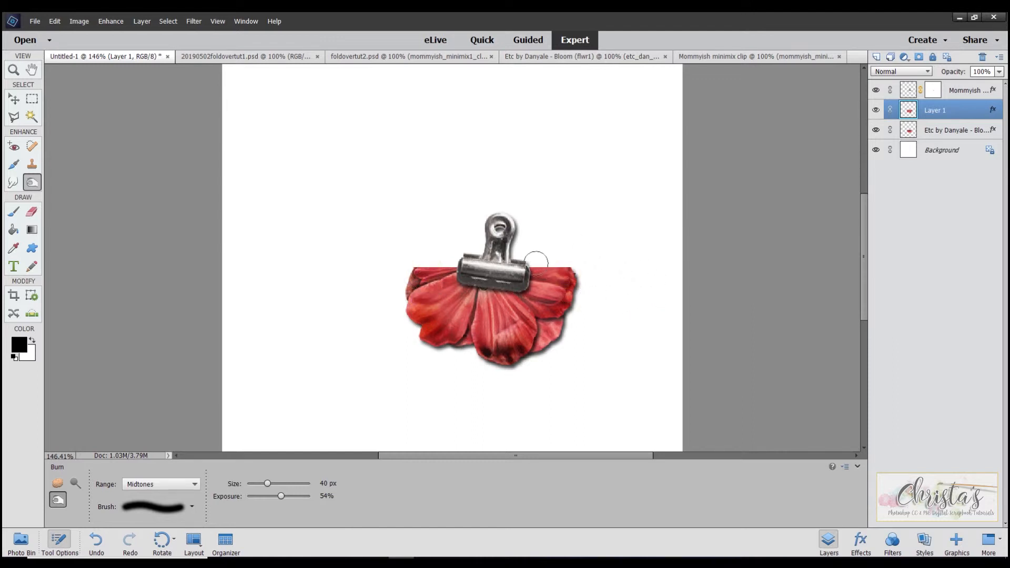
pyautogui.moveTo(534, 264); pyautogui.dragTo(567, 259)
pyautogui.moveTo(456, 262)
pyautogui.mouseDown()
pyautogui.moveTo(461, 256)
pyautogui.moveTo(424, 266)
pyautogui.moveTo(453, 270)
pyautogui.mouseUp()
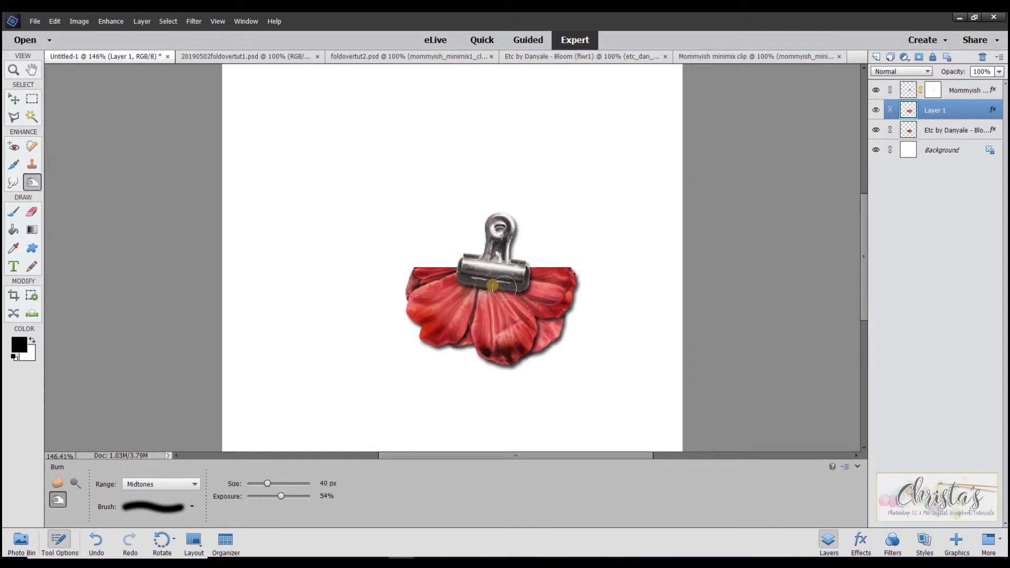
pyautogui.moveTo(487, 287); pyautogui.dragTo(469, 283)
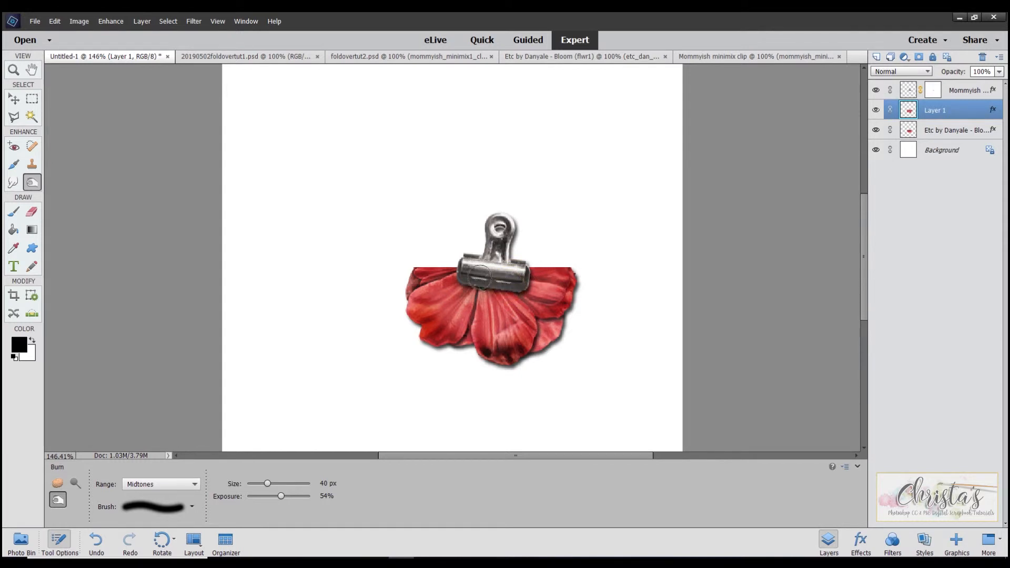
# - Burn the exposed petal edges on the lower flower half's layer
pyautogui.click(928, 132)
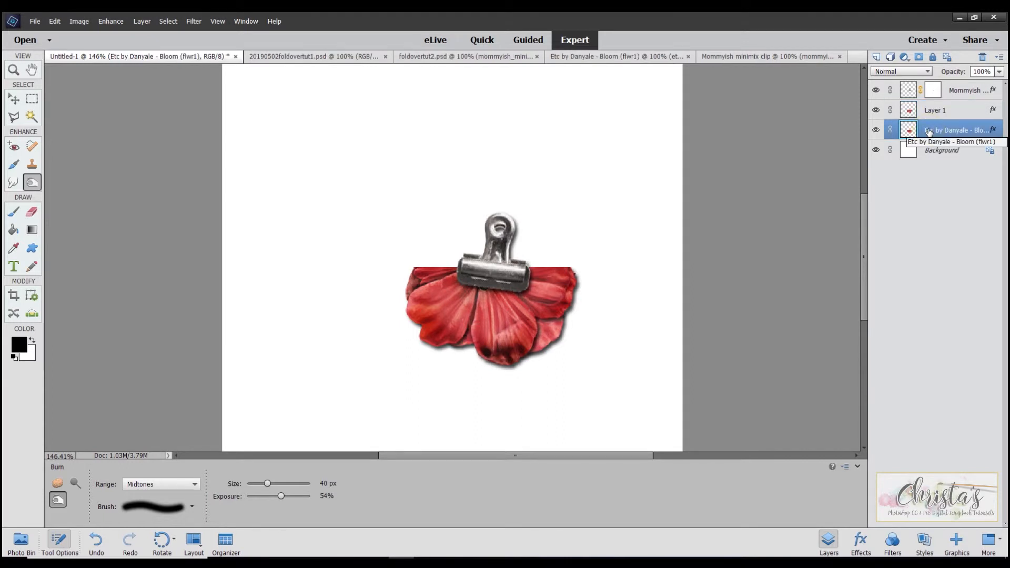
pyautogui.moveTo(562, 324)
pyautogui.mouseDown()
pyautogui.moveTo(534, 354)
pyautogui.moveTo(564, 329)
pyautogui.moveTo(547, 345)
pyautogui.moveTo(553, 352)
pyautogui.mouseUp()
pyautogui.moveTo(465, 349); pyautogui.dragTo(458, 354)
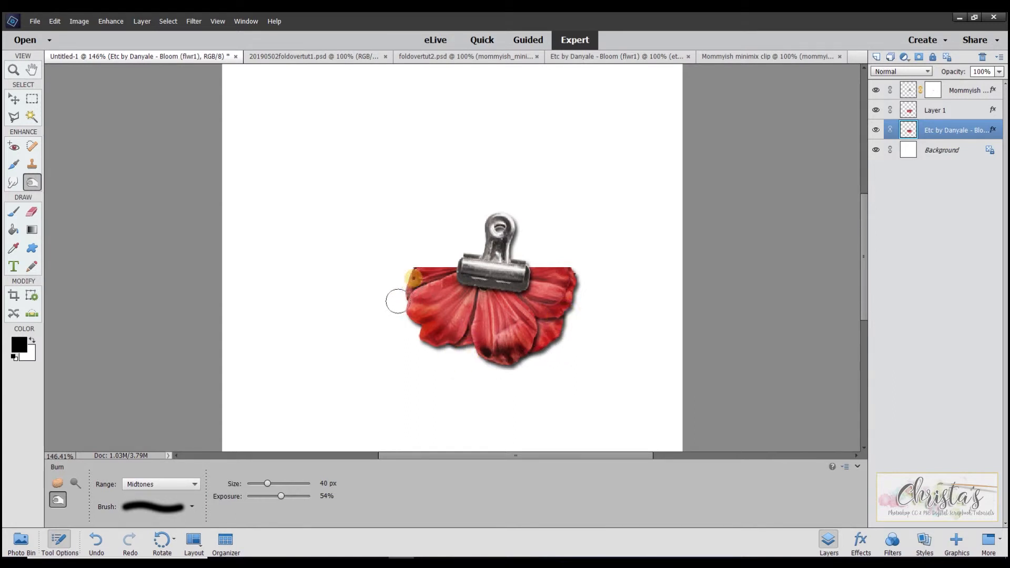
pyautogui.moveTo(536, 356)
pyautogui.mouseDown()
pyautogui.moveTo(566, 345)
pyautogui.moveTo(559, 332)
pyautogui.mouseUp()
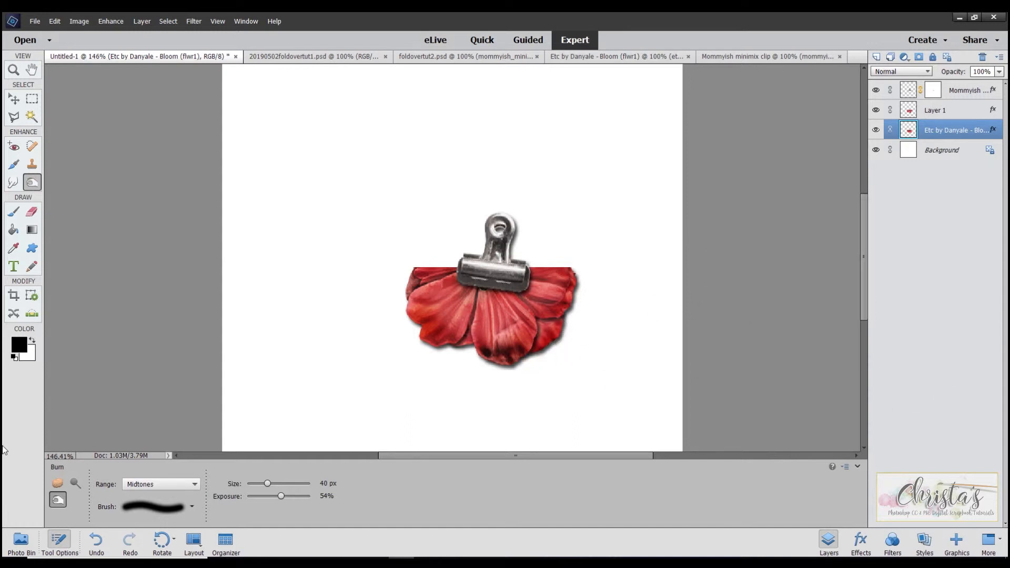
# - Lighten spots on the lower flower half's exposed petals using the Dodge tool with a 45 px brush
pyautogui.click(74, 482)
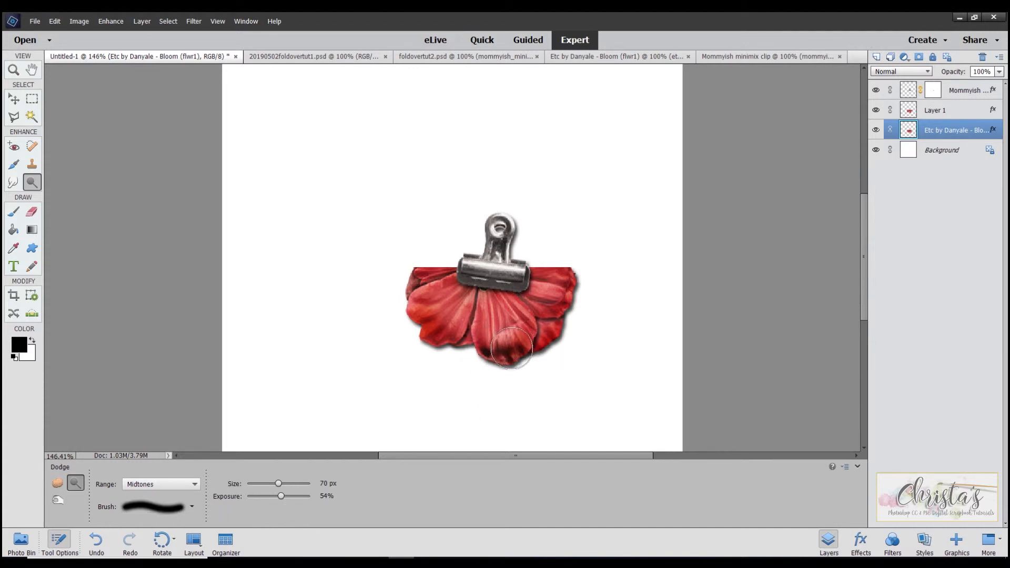
pyautogui.press('[')
pyautogui.press('[')
pyautogui.press('[')
pyautogui.press('[')
pyautogui.press('[')
pyautogui.click(538, 318)
pyautogui.click(538, 318)
pyautogui.click(539, 316)
pyautogui.click(543, 330)
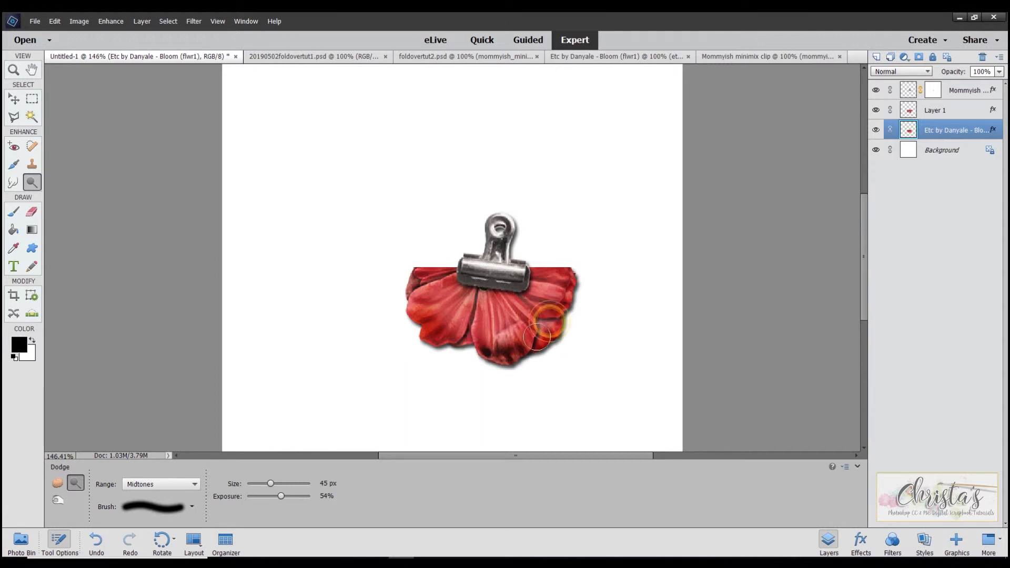
pyautogui.click(467, 330)
pyautogui.click(467, 330)
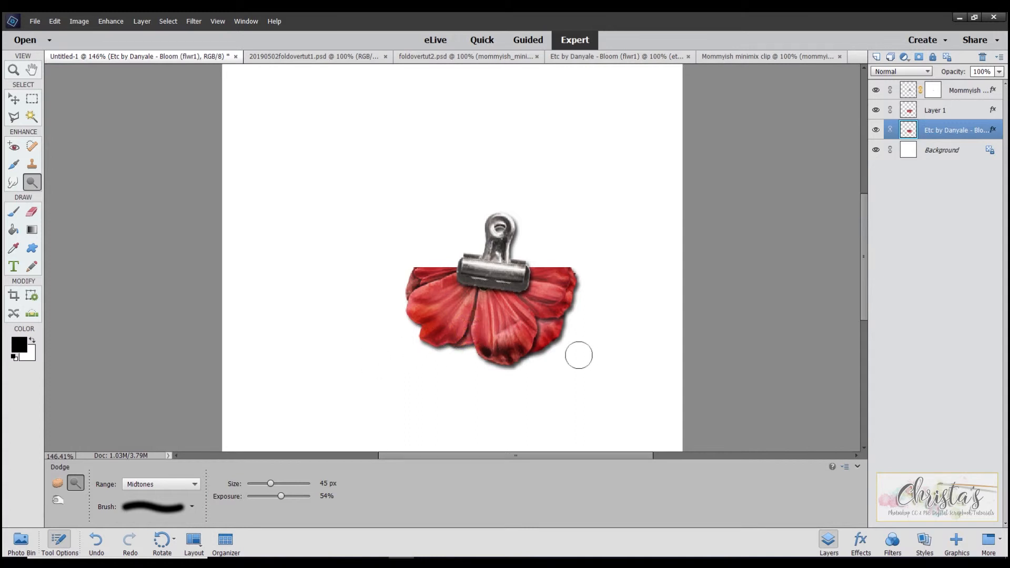
pyautogui.click(469, 330)
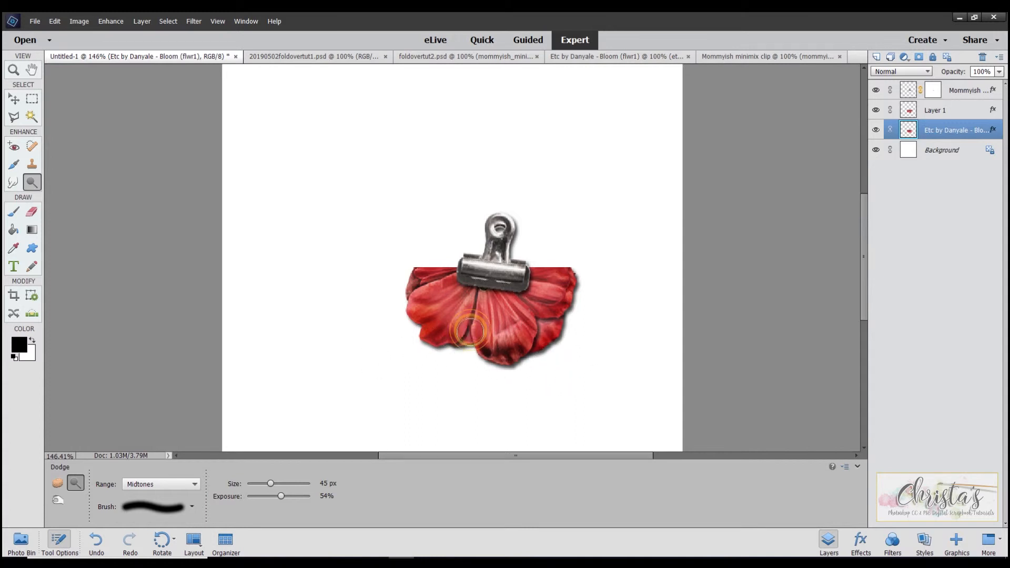
pyautogui.click(425, 283)
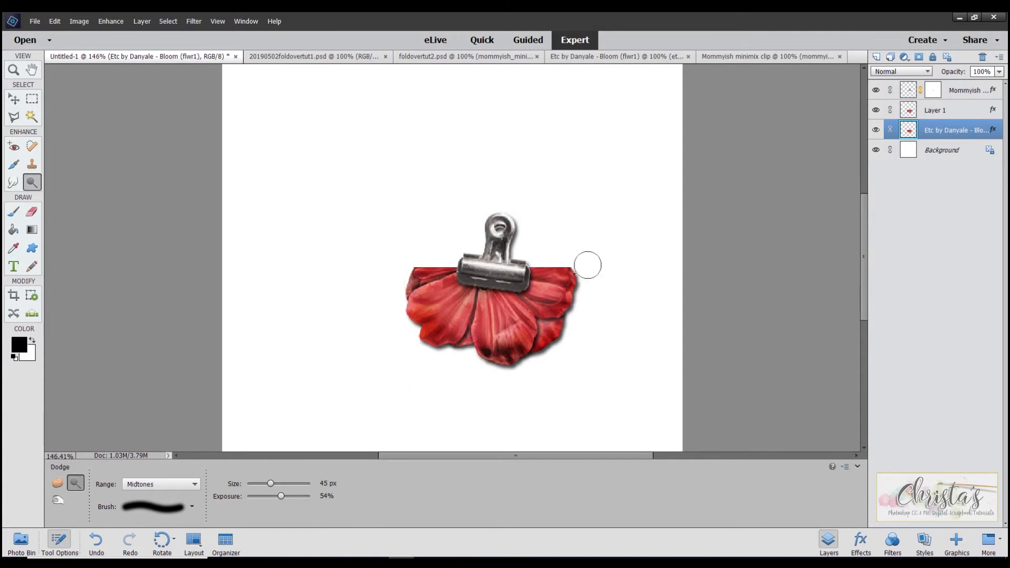
# - Lighten the petals just below the clip on Layer 1 using the Dodge tool with a 45 px brush
pyautogui.click(931, 111)
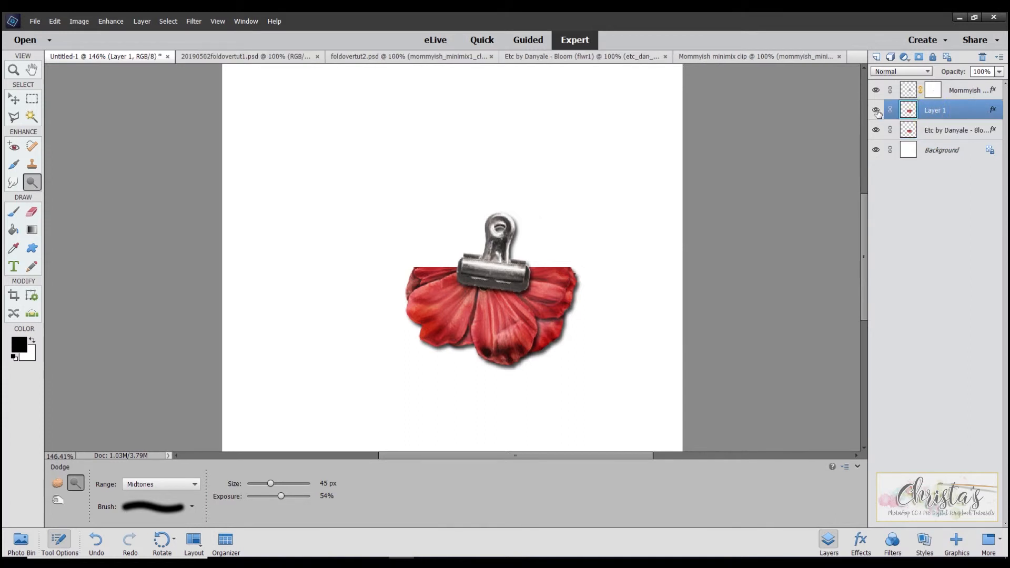
pyautogui.moveTo(496, 295); pyautogui.dragTo(502, 311)
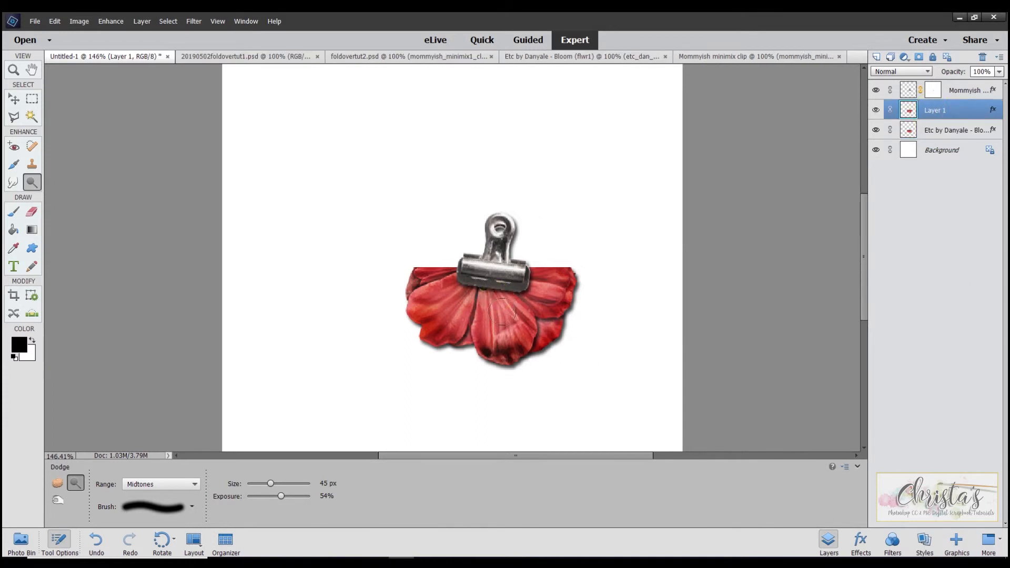
pyautogui.click(464, 290)
pyautogui.click(535, 291)
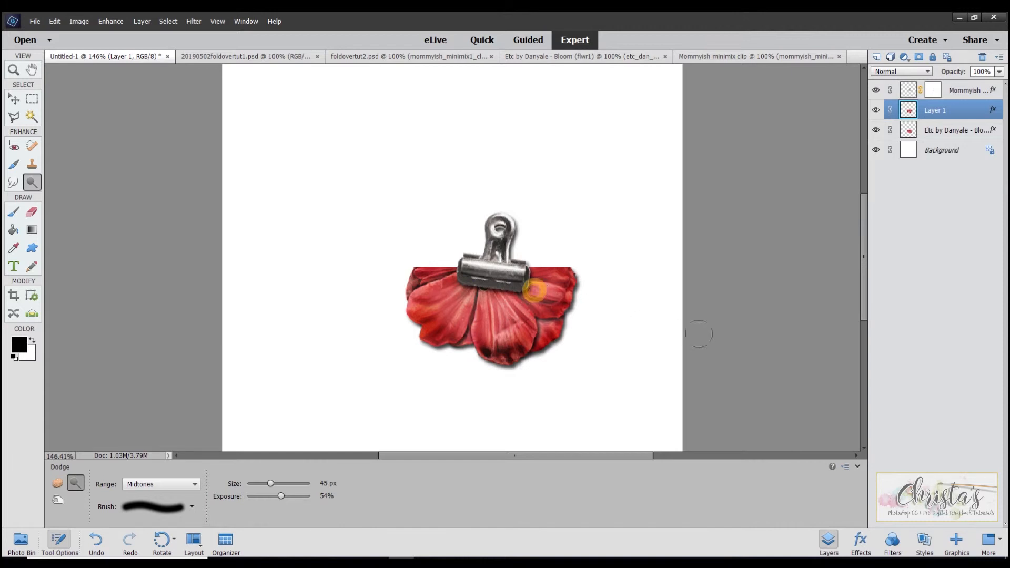
pyautogui.click(499, 297)
pyautogui.click(533, 297)
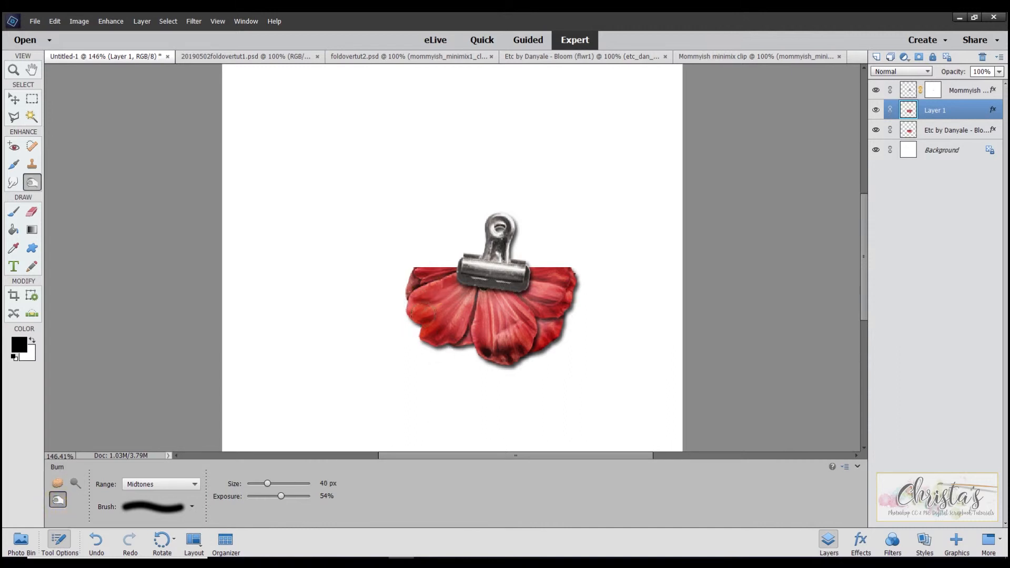
# - Burn the Layer 1 petals beneath and beside the clip using a 40 px brush at 54% exposure
pyautogui.click(455, 342)
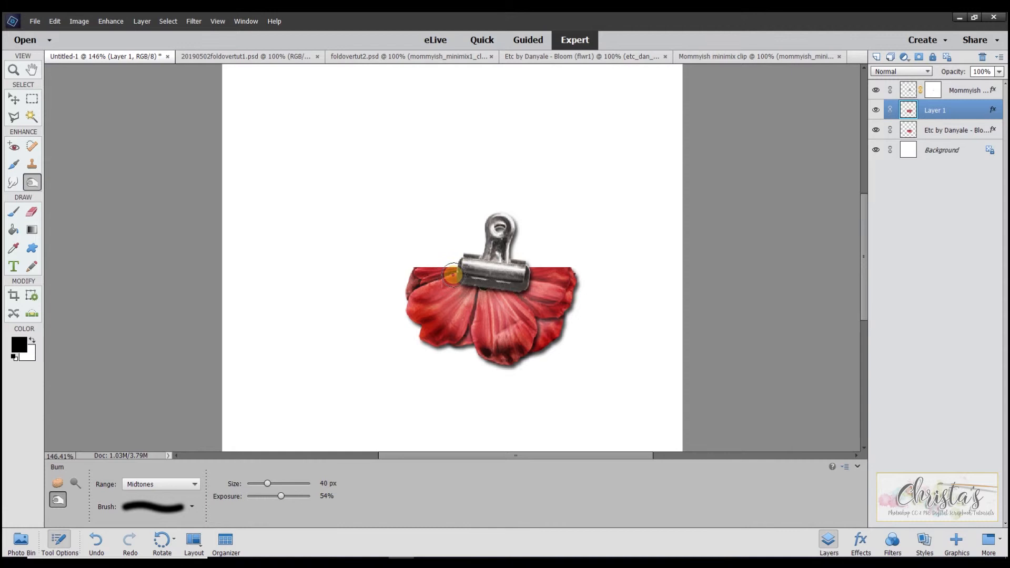
pyautogui.moveTo(472, 286); pyautogui.dragTo(484, 290)
pyautogui.click(482, 289)
pyautogui.click(515, 289)
pyautogui.click(495, 290)
pyautogui.click(490, 290)
pyautogui.click(466, 287)
pyautogui.click(505, 292)
pyautogui.click(518, 285)
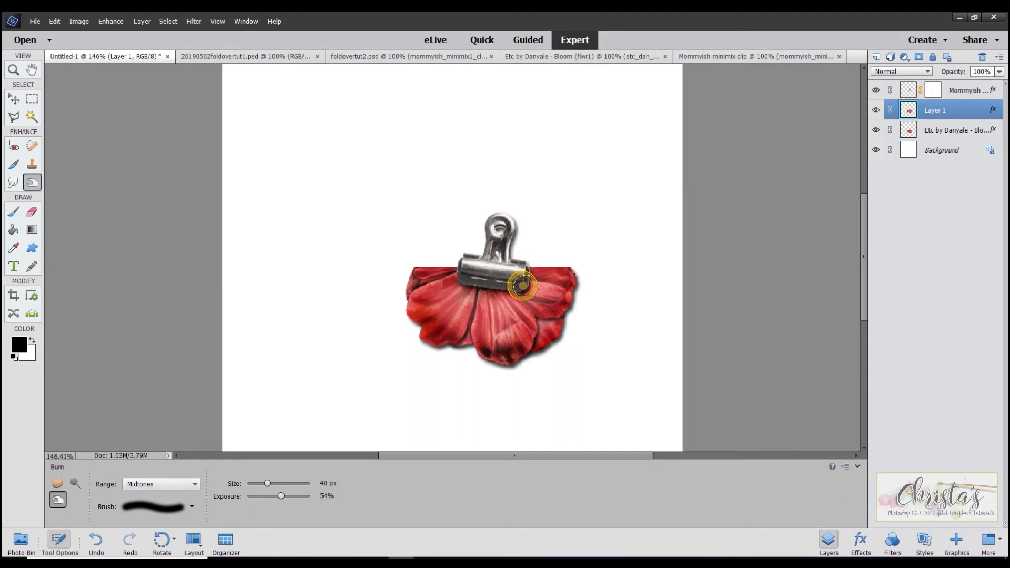
pyautogui.click(536, 279)
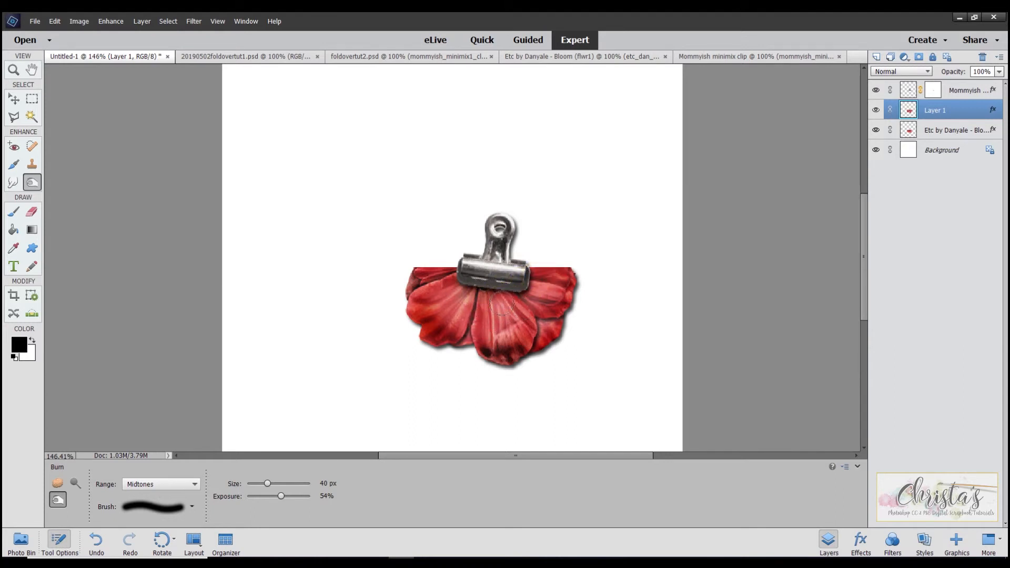
pyautogui.click(473, 308)
pyautogui.click(503, 290)
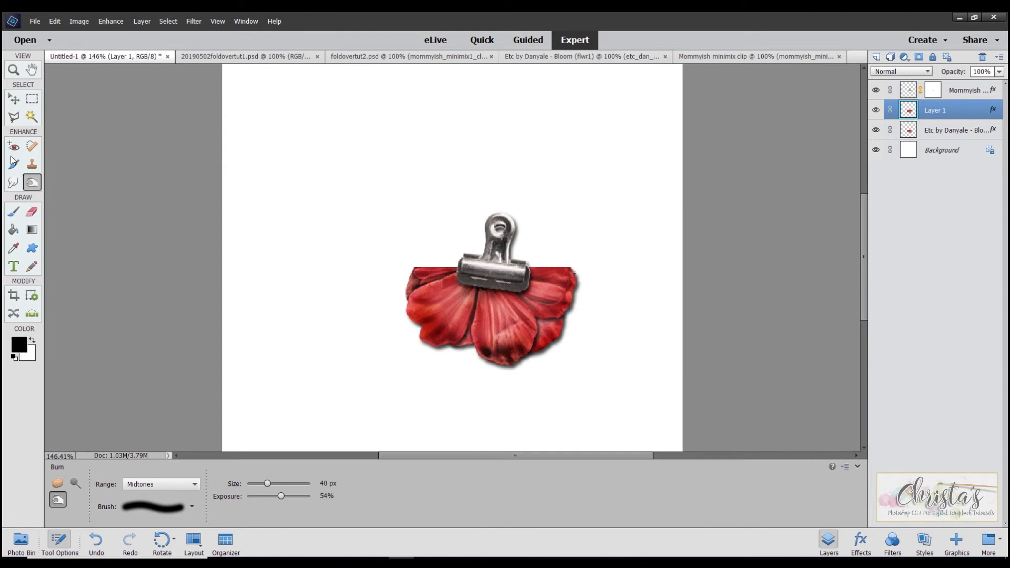
# - Try to smudge the right end of the flower's fold line on Layer 1 with a 45 px brush
pyautogui.click(13, 100)
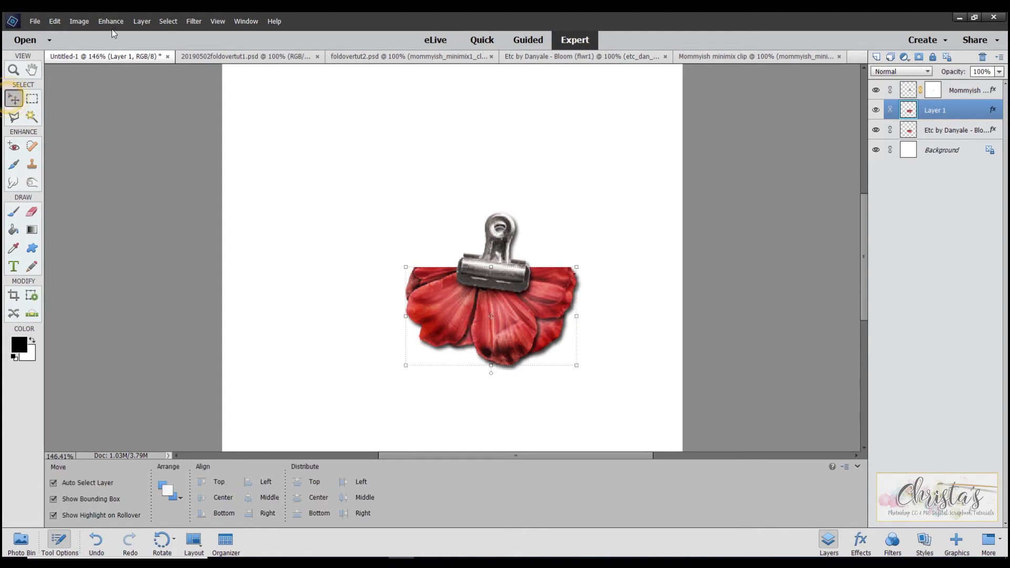
pyautogui.click(13, 183)
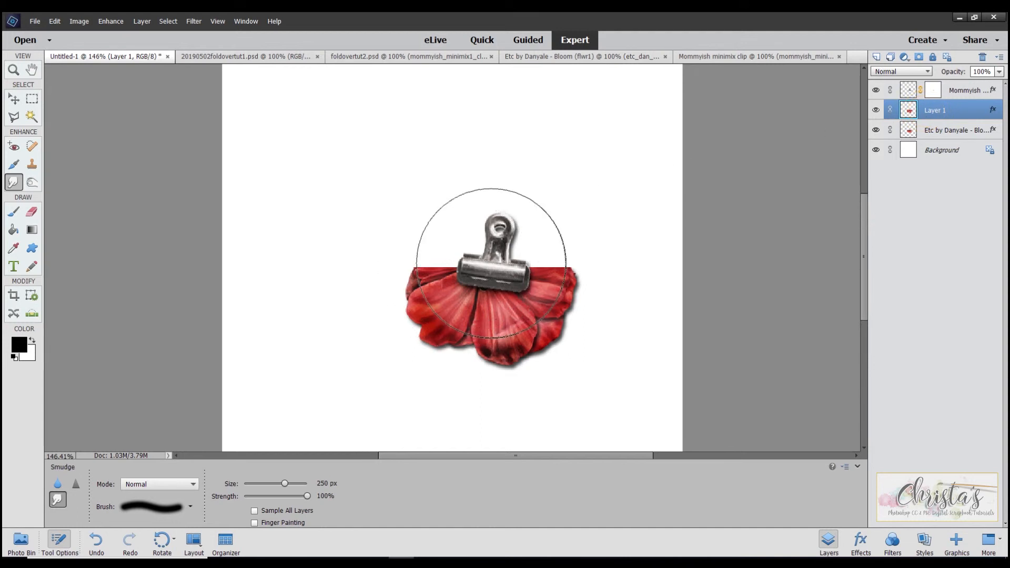
pyautogui.press('[')
pyautogui.press('[')
pyautogui.press('[')
pyautogui.press('[')
pyautogui.press('[')
pyautogui.press('[')
pyautogui.press('[')
pyautogui.press('[')
pyautogui.press('[')
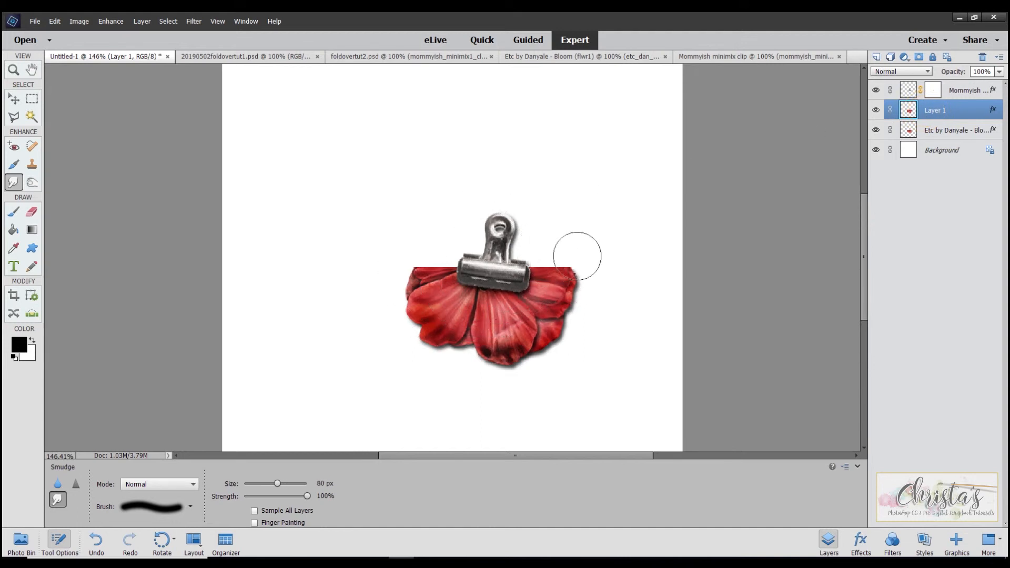
pyautogui.press('[')
pyautogui.press('[')
pyautogui.moveTo(570, 264)
pyautogui.mouseDown()
pyautogui.moveTo(561, 257)
pyautogui.moveTo(555, 265)
pyautogui.moveTo(557, 255)
pyautogui.moveTo(564, 265)
pyautogui.mouseUp()
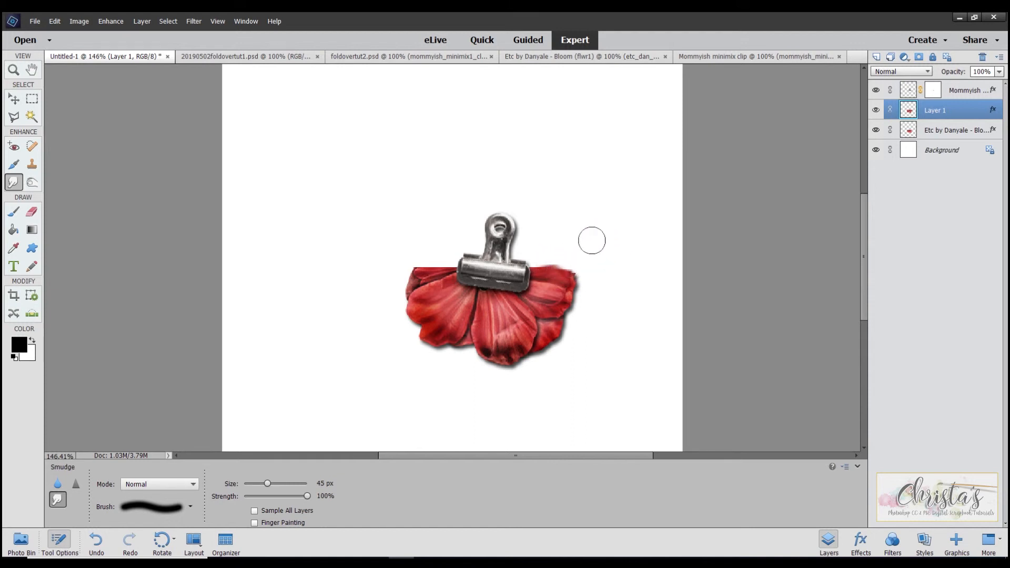
# - Undo the smudge strokes along the flower's fold line
pyautogui.click(55, 21)
pyautogui.click(59, 32)
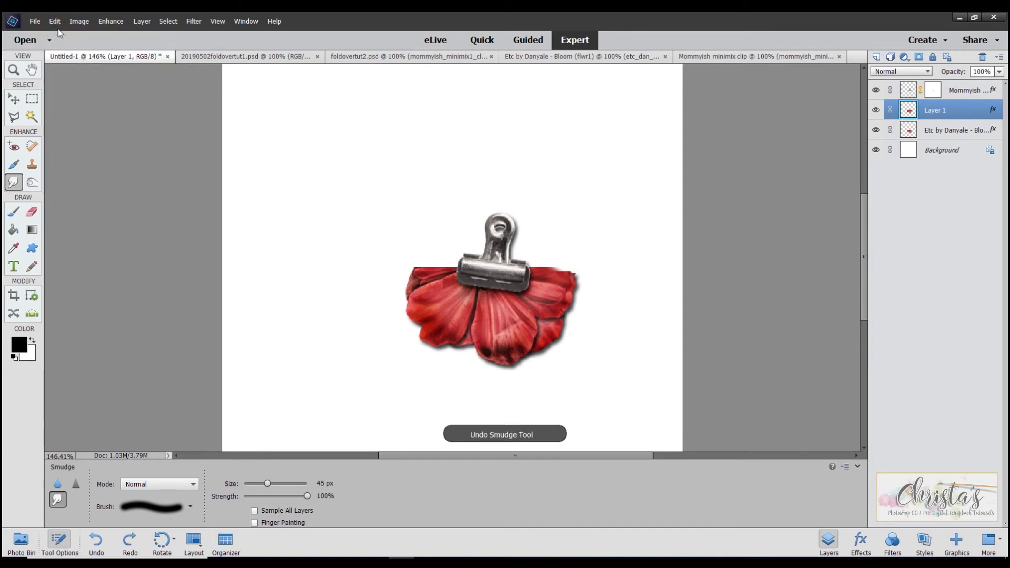
pyautogui.click(55, 21)
pyautogui.click(60, 33)
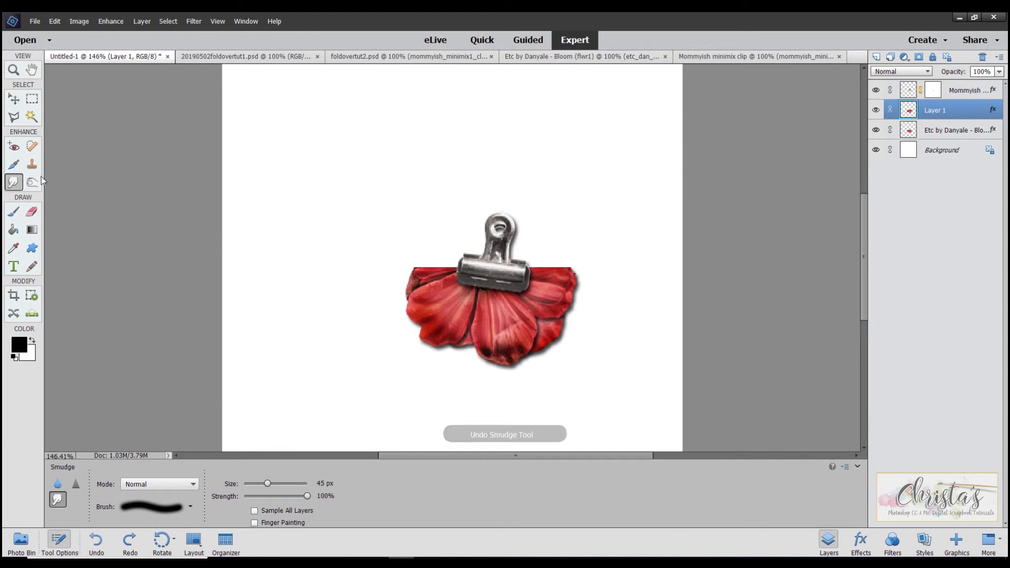
# - Free Transform Layer 1, scaling it to 98.45% and rotating it 1.03 degrees
pyautogui.click(88, 24)
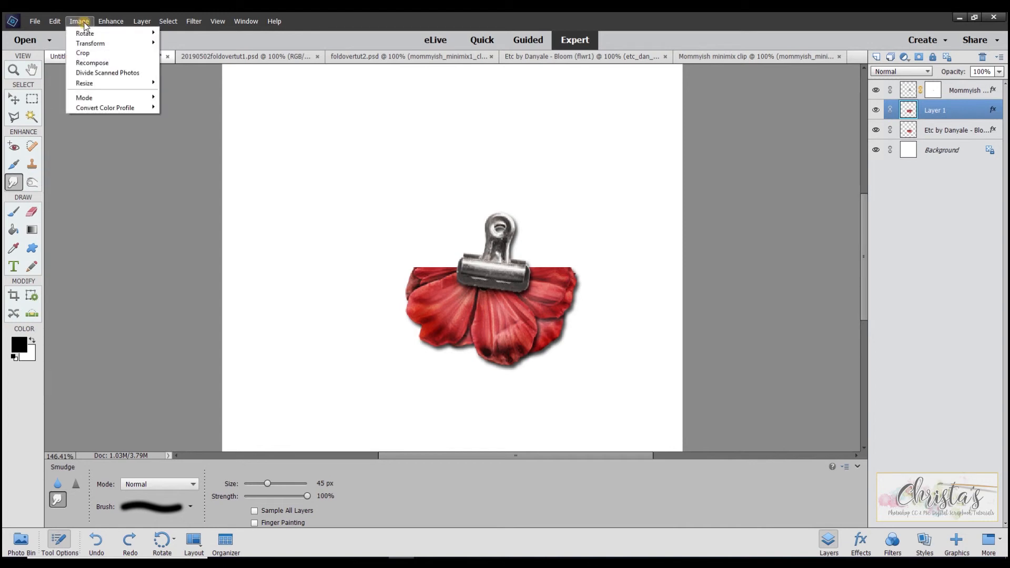
pyautogui.moveTo(96, 45)
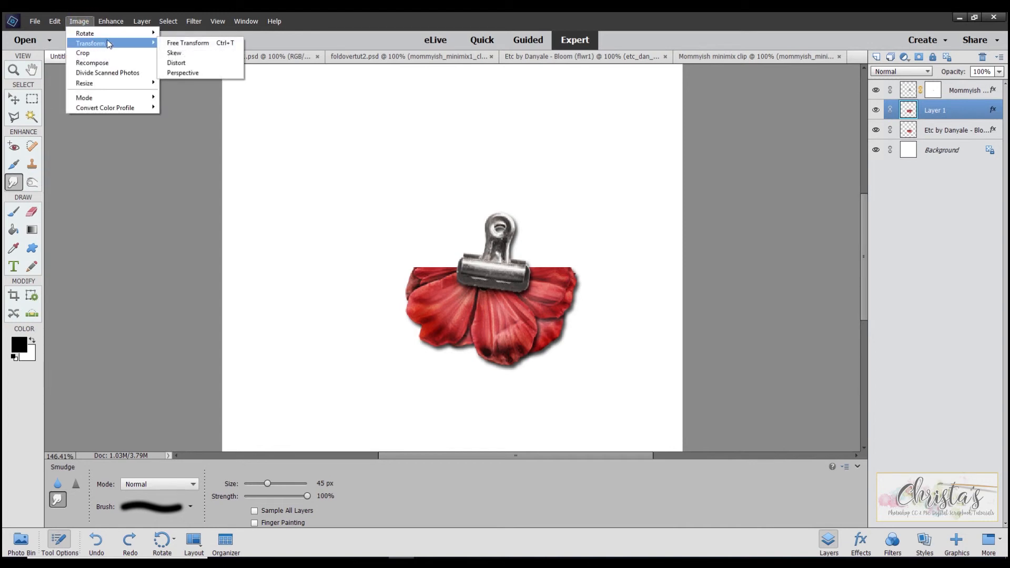
pyautogui.click(177, 43)
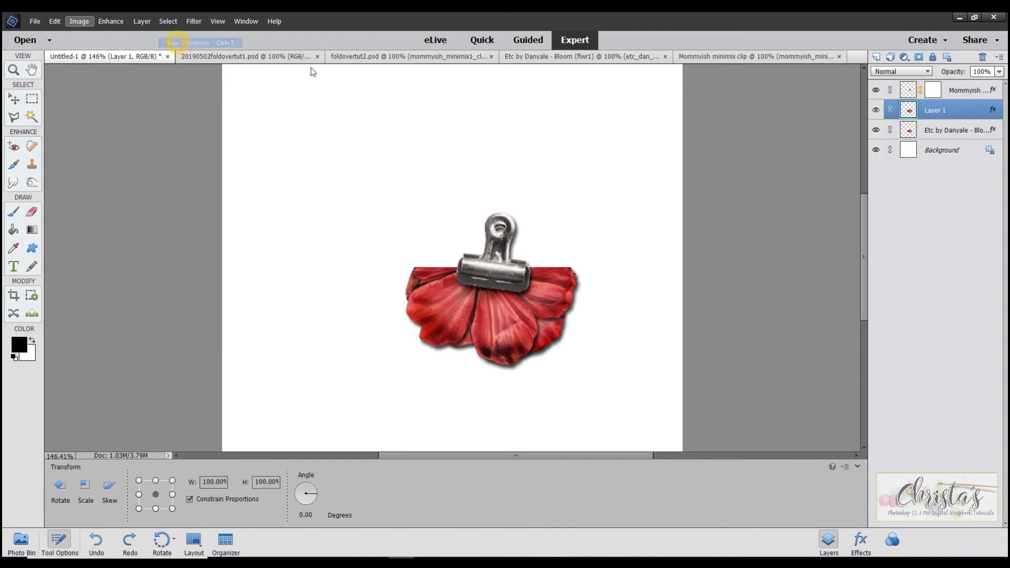
pyautogui.moveTo(576, 267); pyautogui.dragTo(578, 269)
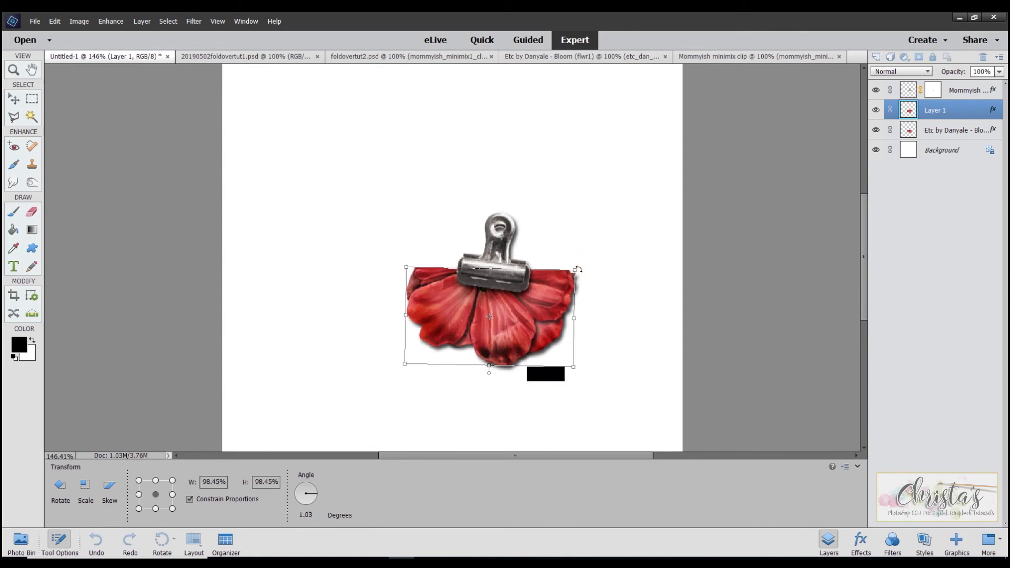
pyautogui.click(410, 267)
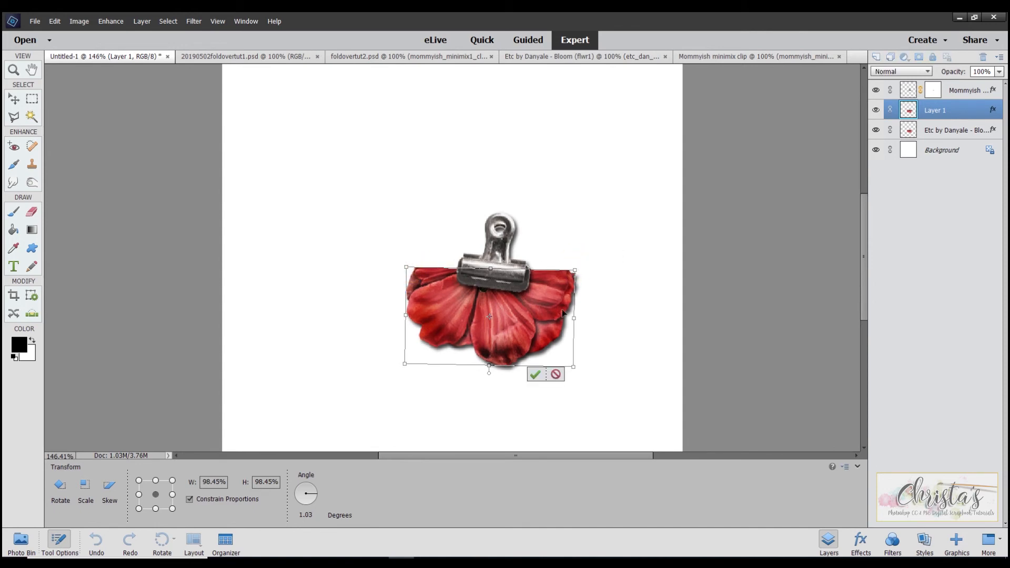
pyautogui.click(534, 374)
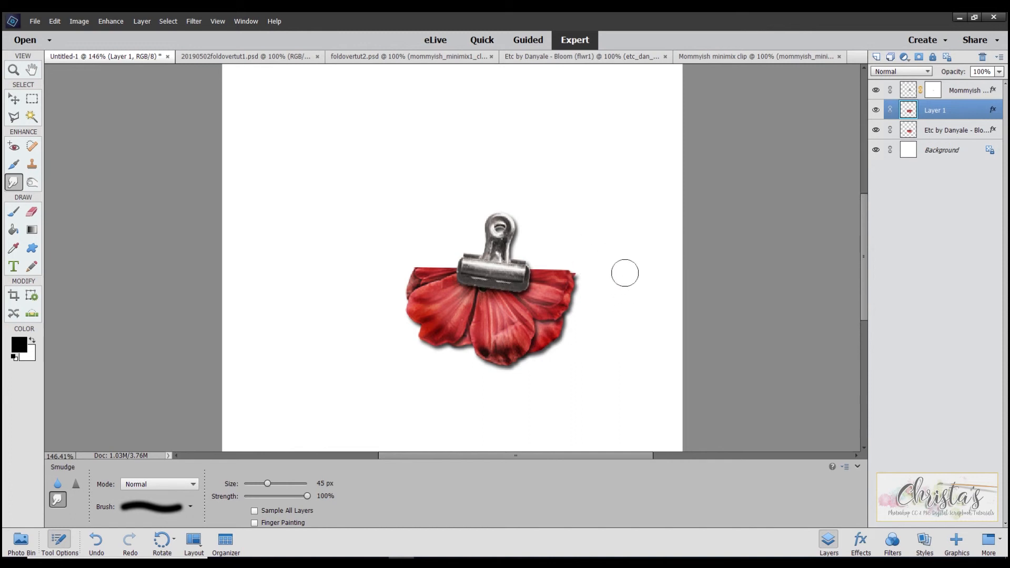
# - Link the clip layer with both flower layers and move them together up and to the right on the canvas
pyautogui.click(14, 100)
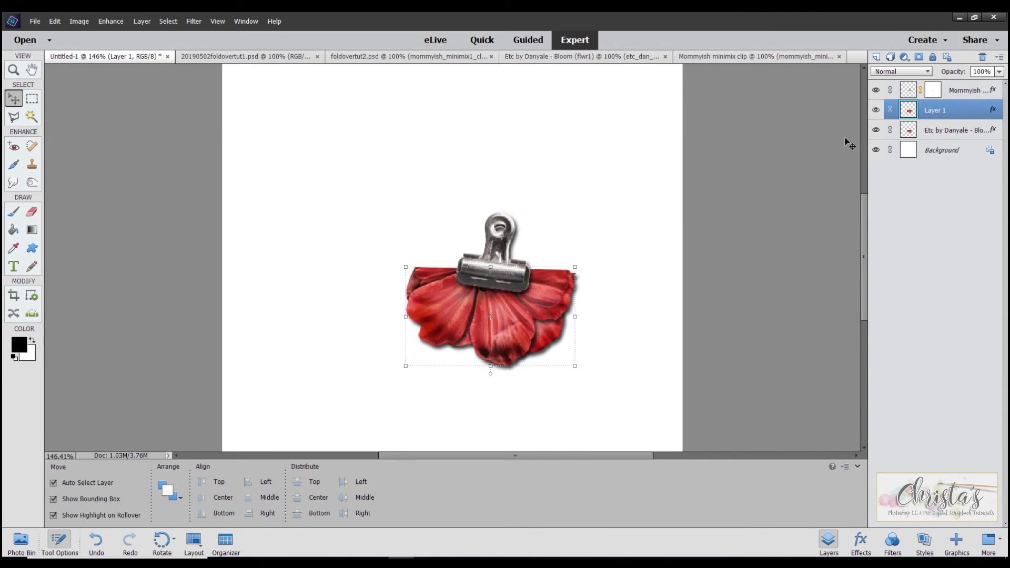
pyautogui.click(941, 131)
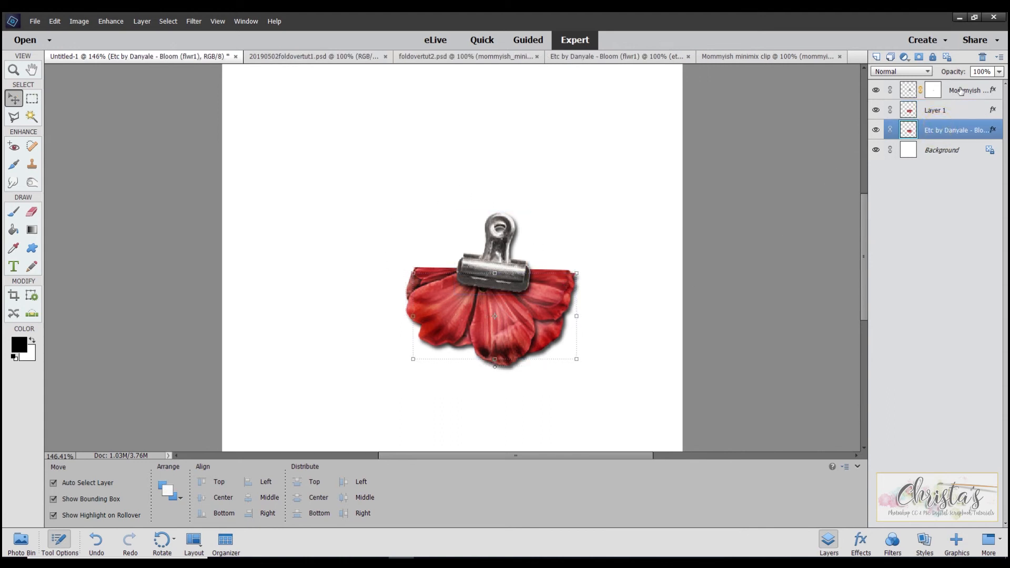
pyautogui.keyDown('shift'); pyautogui.click(960, 91); pyautogui.keyUp('shift')
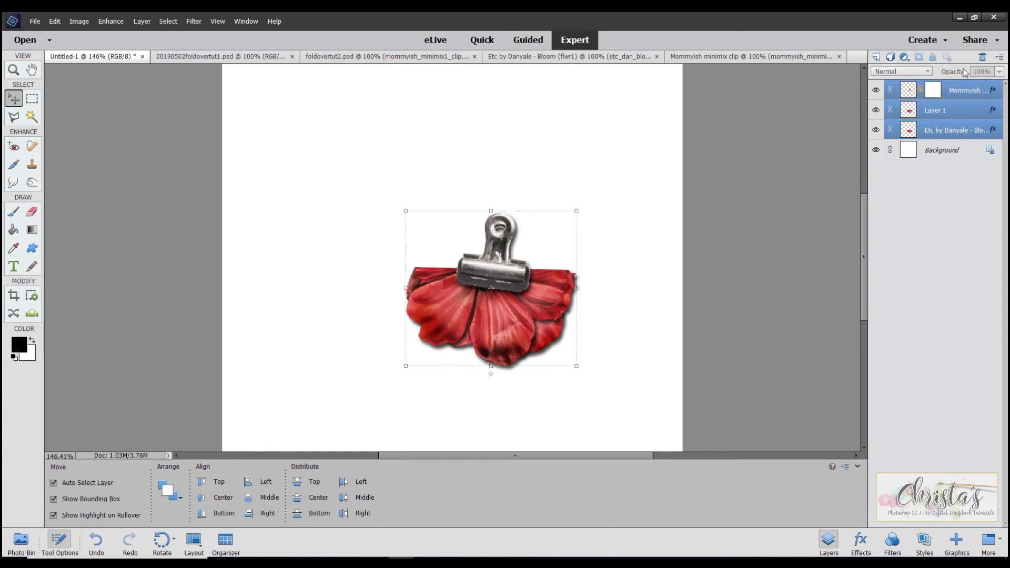
pyautogui.click(890, 130)
pyautogui.moveTo(502, 268); pyautogui.dragTo(552, 199)
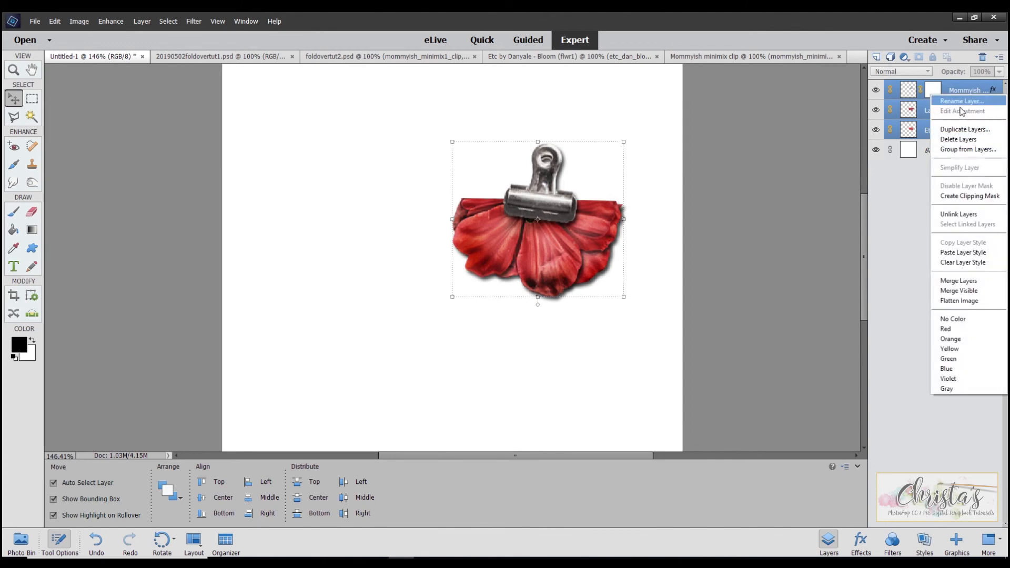
# - Group the linked layers as "folded flower" and move the group closer to the canvas's upper edge
pyautogui.click(968, 149)
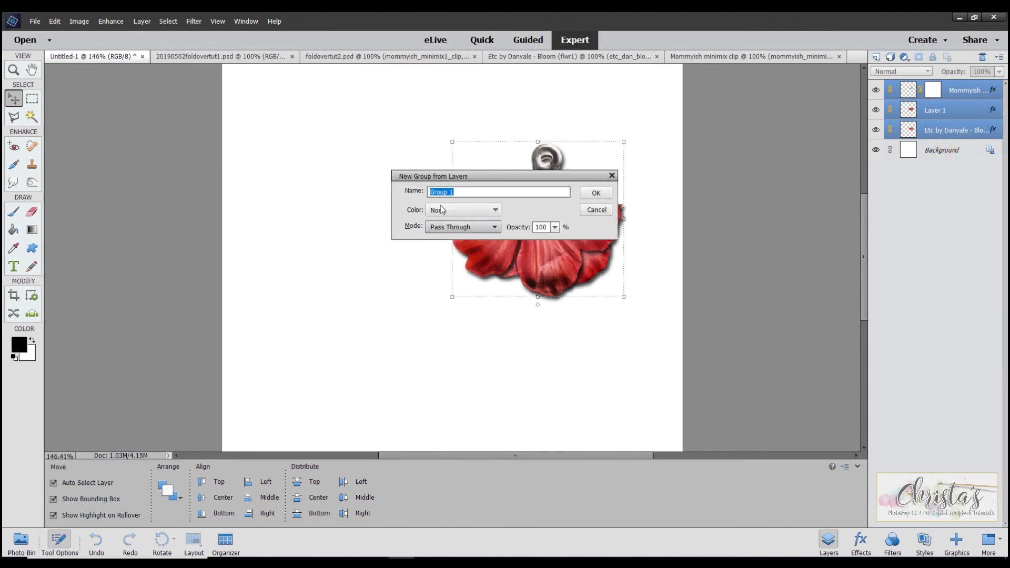
pyautogui.write('folded flower')
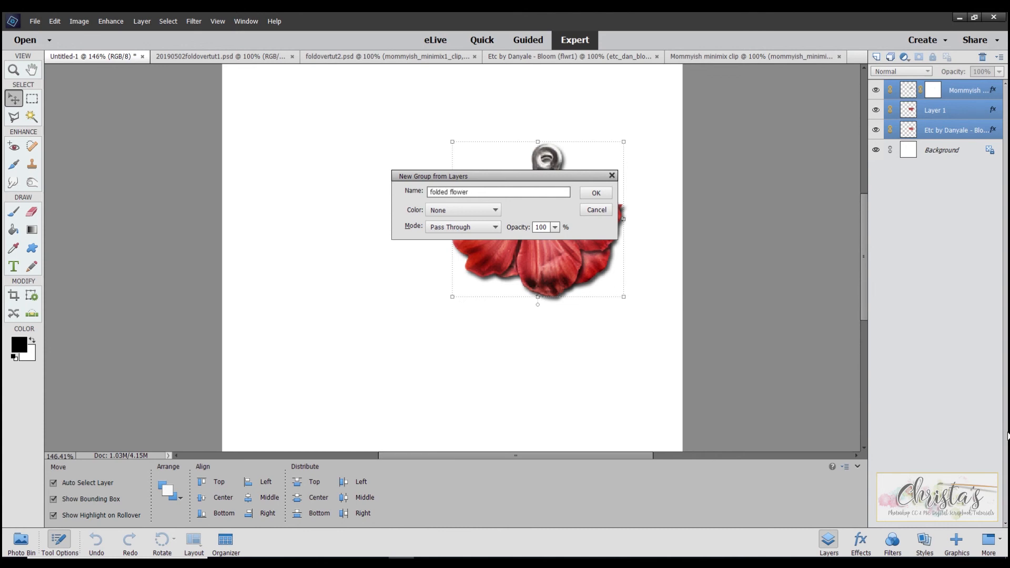
pyautogui.click(595, 193)
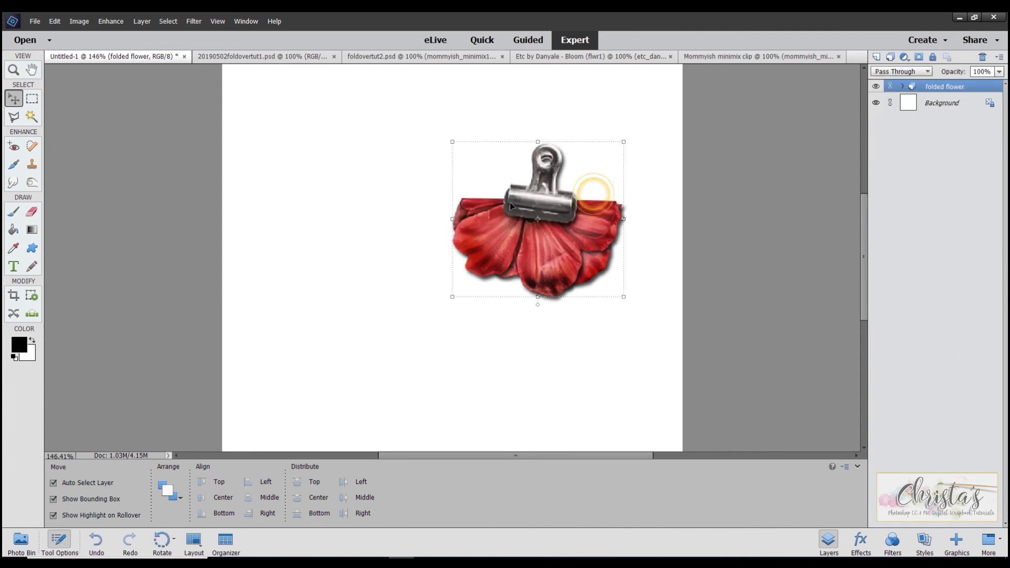
pyautogui.moveTo(532, 204); pyautogui.dragTo(547, 162)
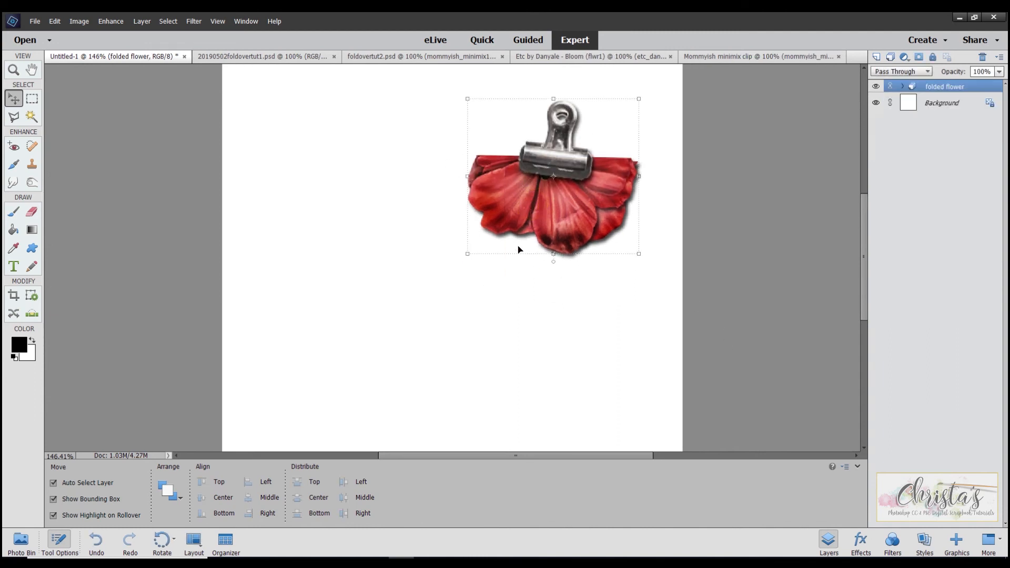
pyautogui.moveTo(561, 220); pyautogui.dragTo(560, 200)
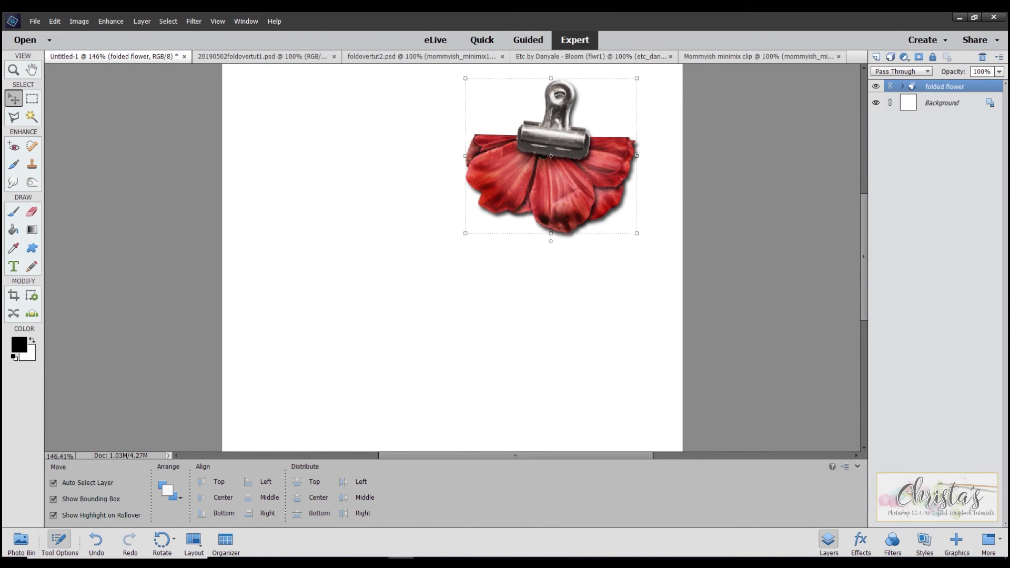
# - Examine the folded flower and clip placed on the photo in the 20190502foldovertut1.psd layout
pyautogui.click(21, 541)
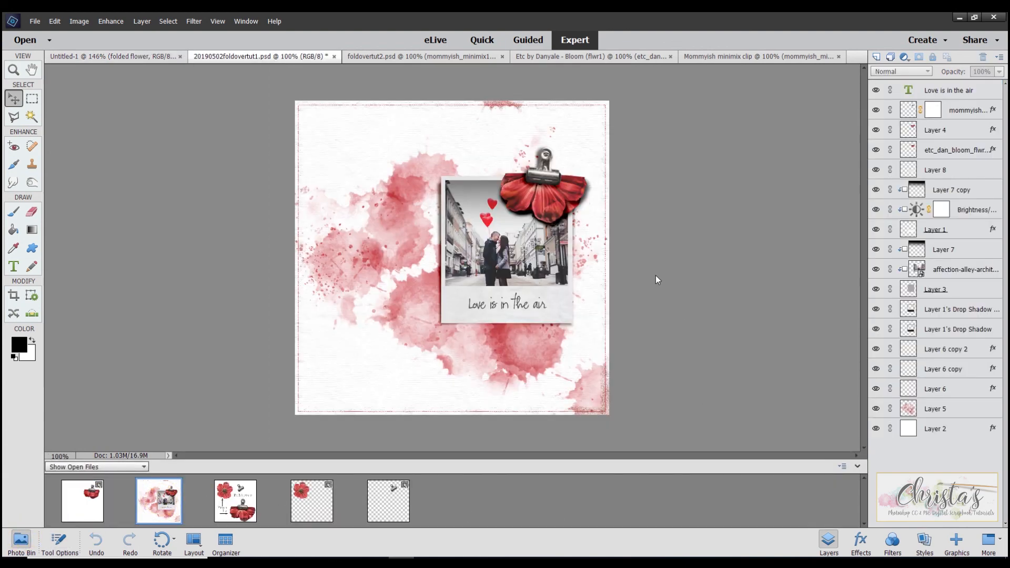
pyautogui.scroll(3, 661, 264)
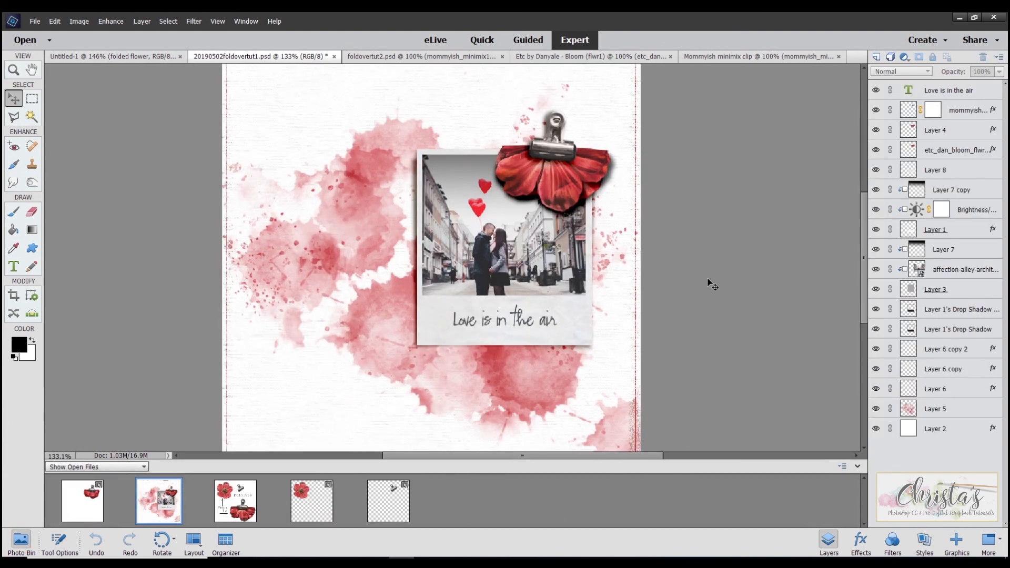